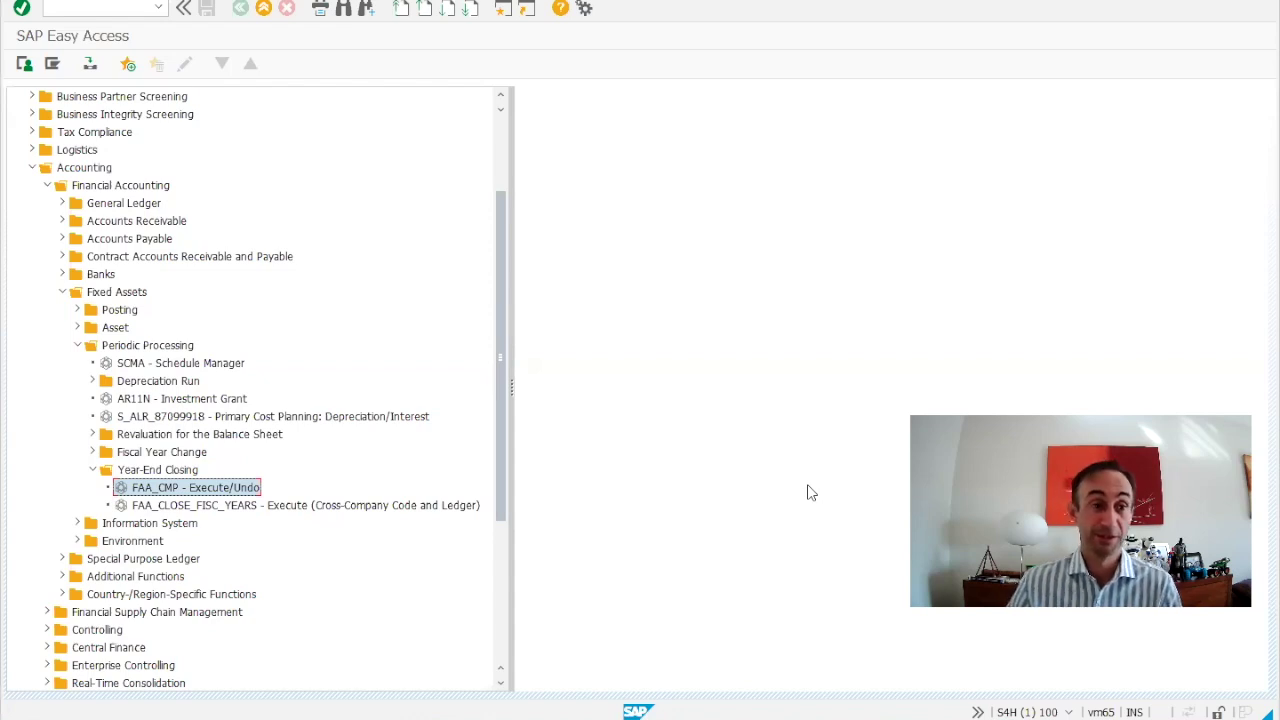
Step: Trace the menu path Accounting > Financial Accounting > Fixed Assets > Periodic Processing > Year-End Closing to FAA_CMP
{"action": "left_click", "coordinate": [82, 168]}
{"action": "left_click", "coordinate": [98, 192]}
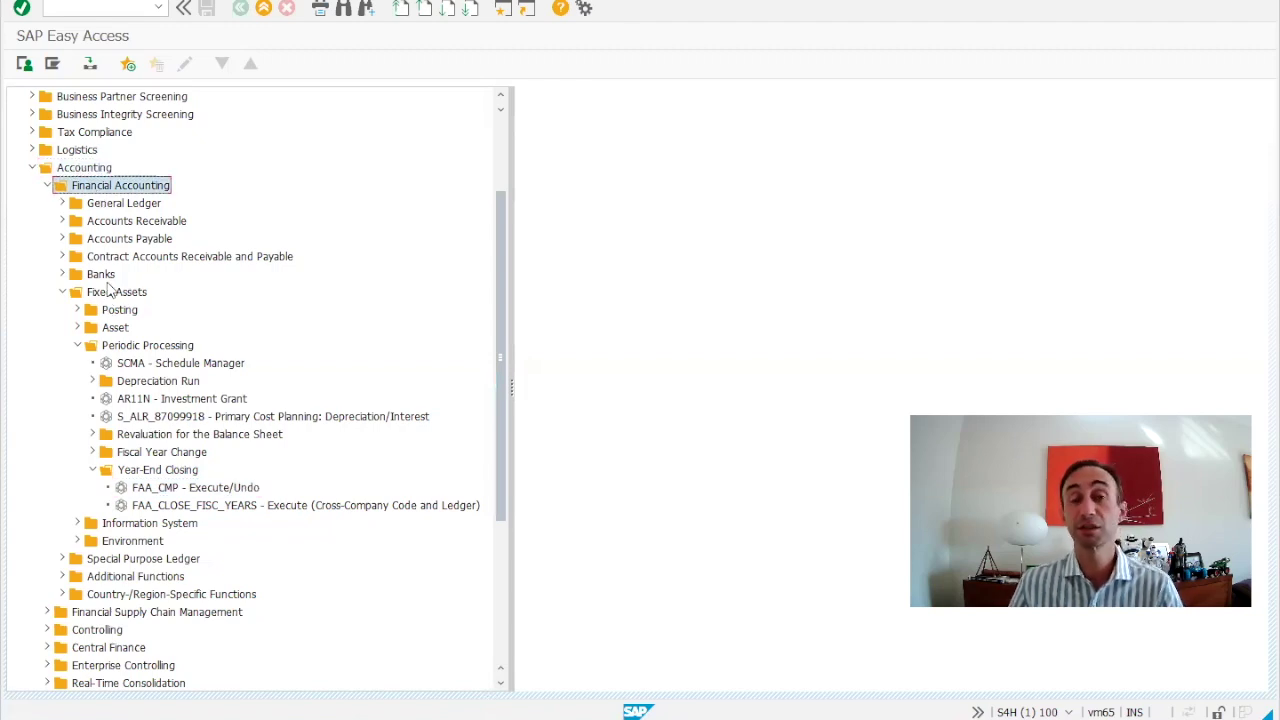
{"action": "left_click", "coordinate": [106, 279]}
{"action": "left_click", "coordinate": [122, 347]}
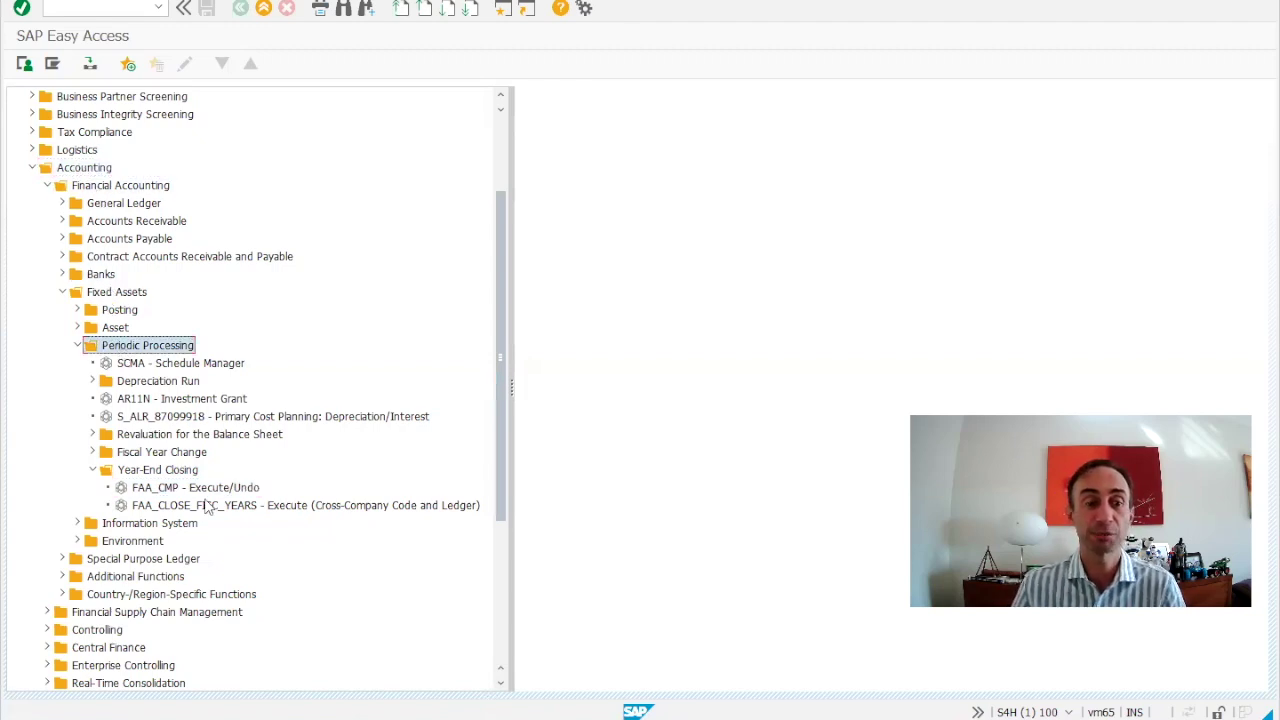
{"action": "left_click", "coordinate": [124, 490]}
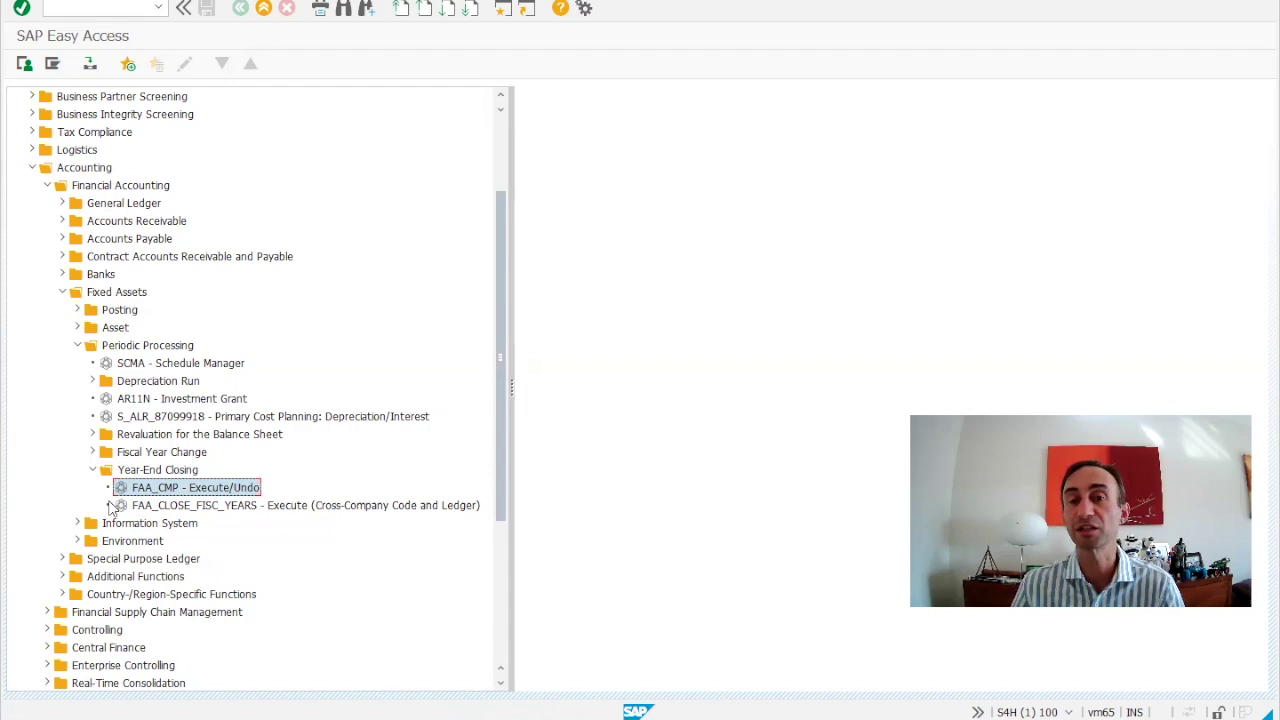
{"action": "left_click", "coordinate": [136, 476]}
{"action": "left_click", "coordinate": [165, 489]}
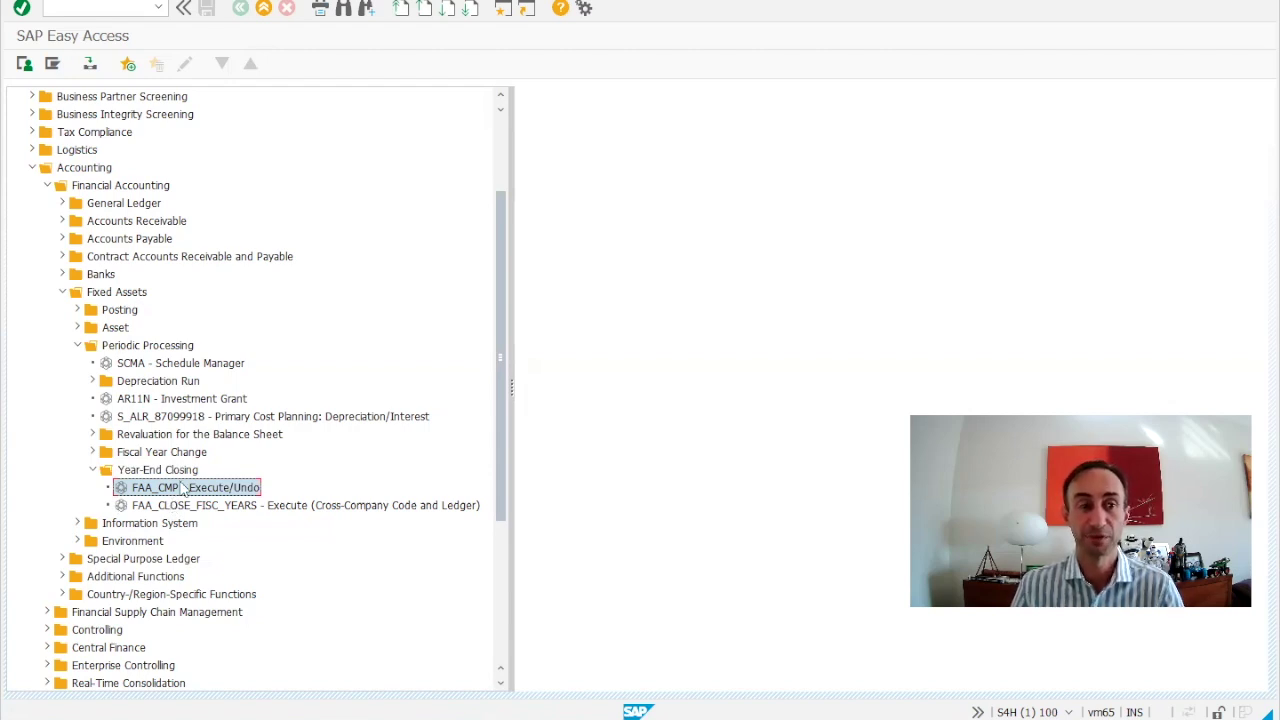
Step: Launch FAA_CMP, collapse A001, expand DE99 and compare ledgers 0L and 2L's depreciation areas
{"action": "double_click", "coordinate": [183, 488]}
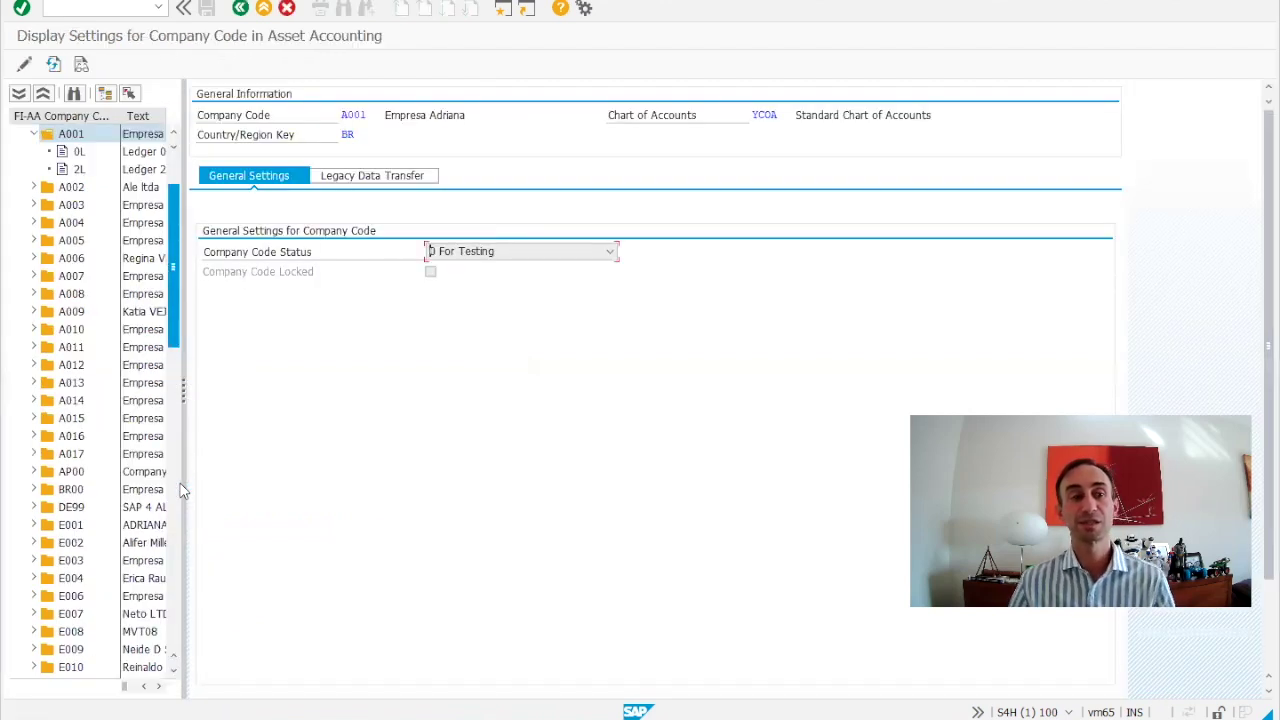
{"action": "left_click", "coordinate": [33, 134]}
{"action": "scroll", "coordinate": [38, 320], "scroll_direction": "down", "scroll_amount": 2}
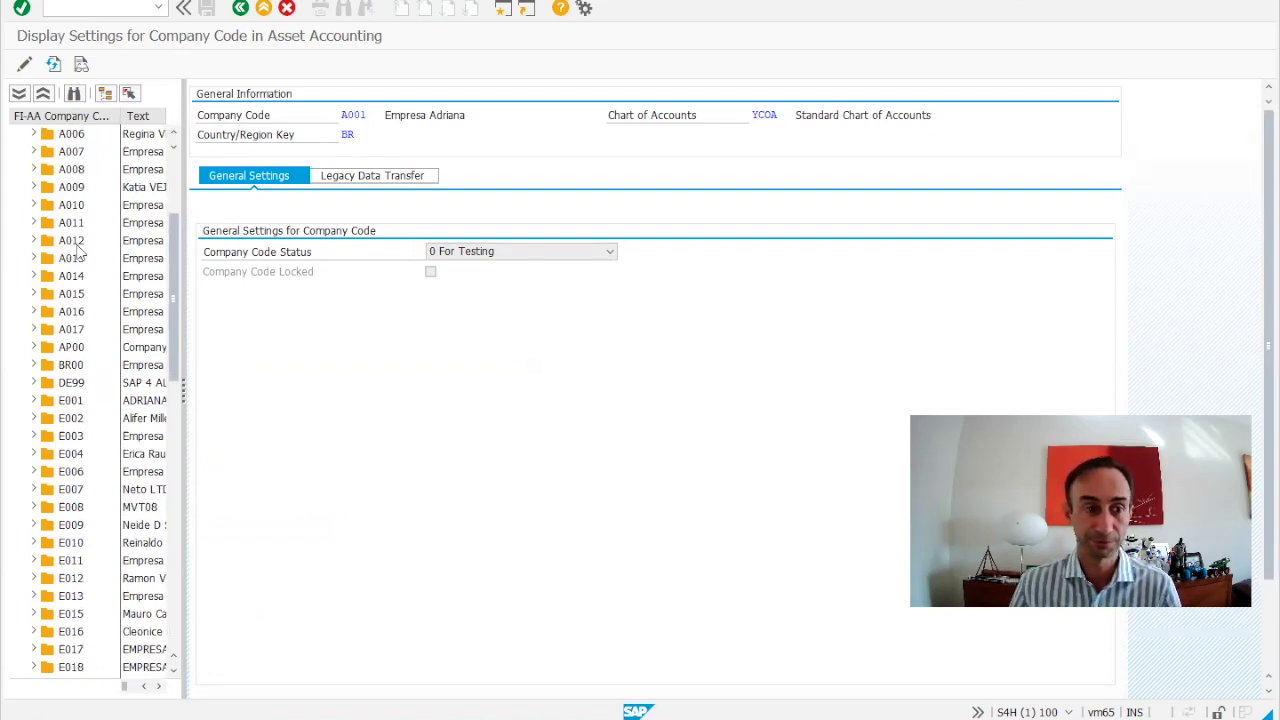
{"action": "scroll", "coordinate": [80, 255], "scroll_direction": "down", "scroll_amount": 1}
{"action": "left_click", "coordinate": [33, 330]}
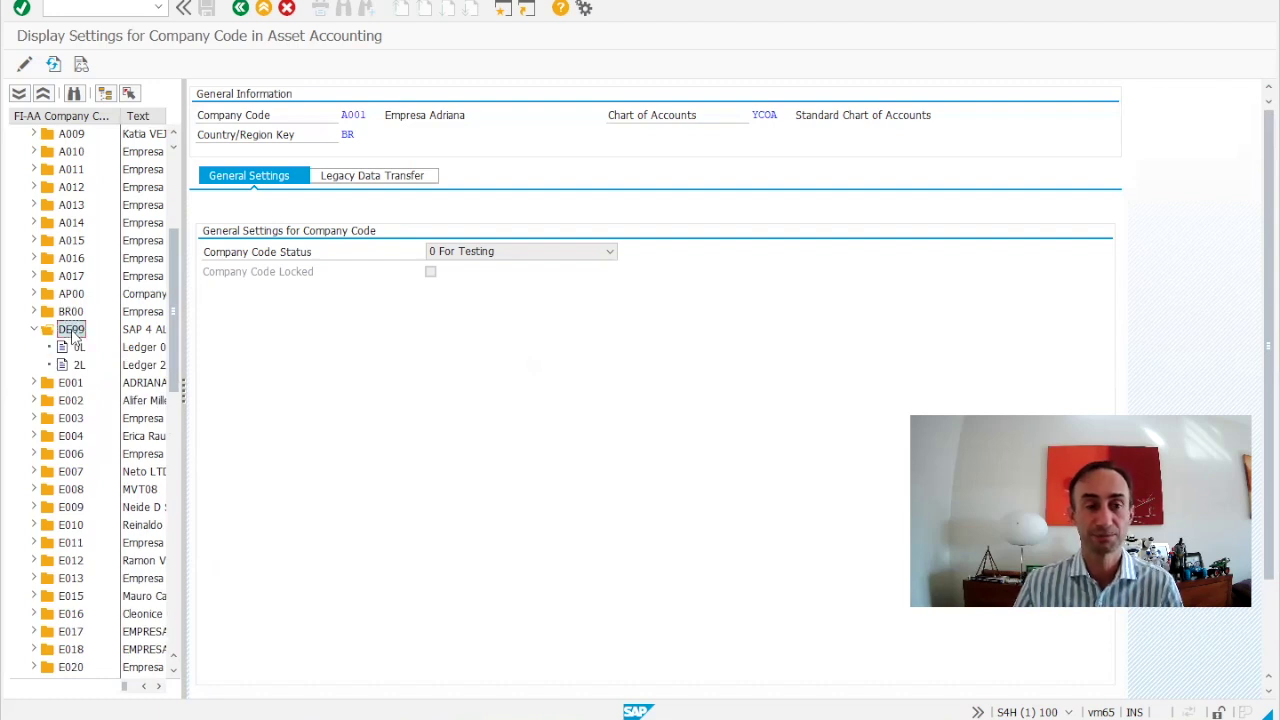
{"action": "left_click", "coordinate": [80, 348]}
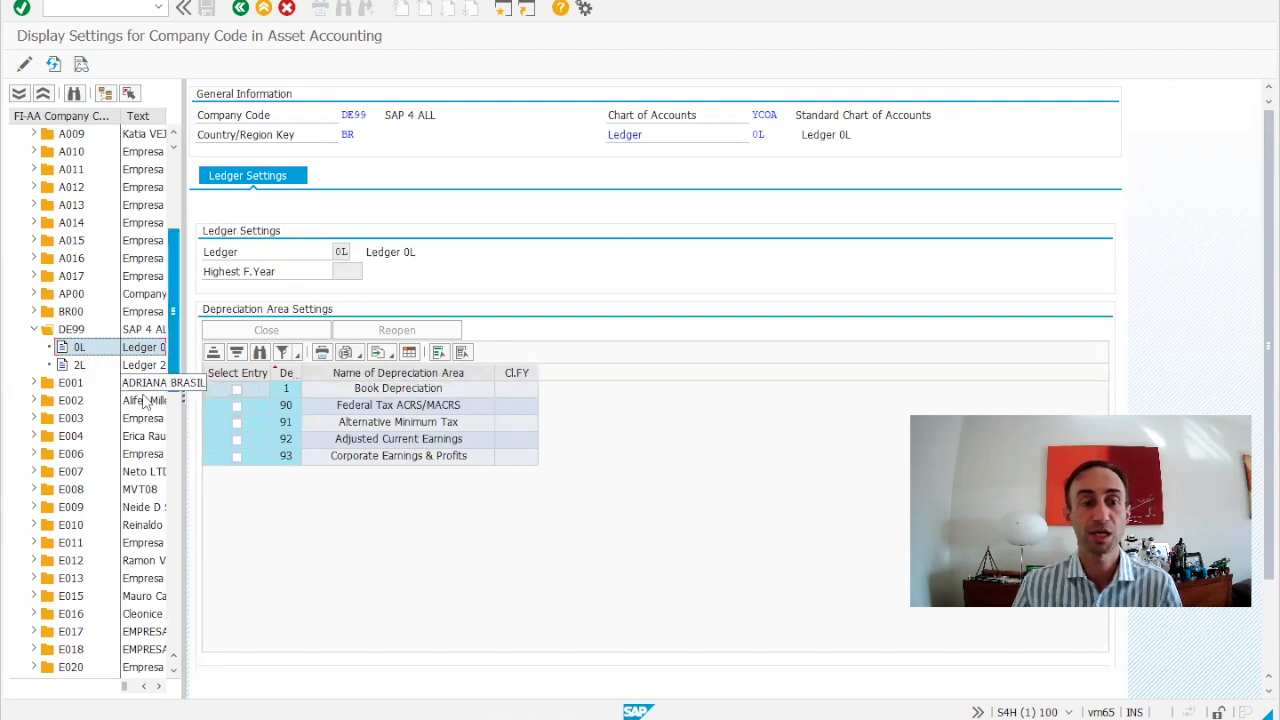
{"action": "left_click", "coordinate": [78, 365]}
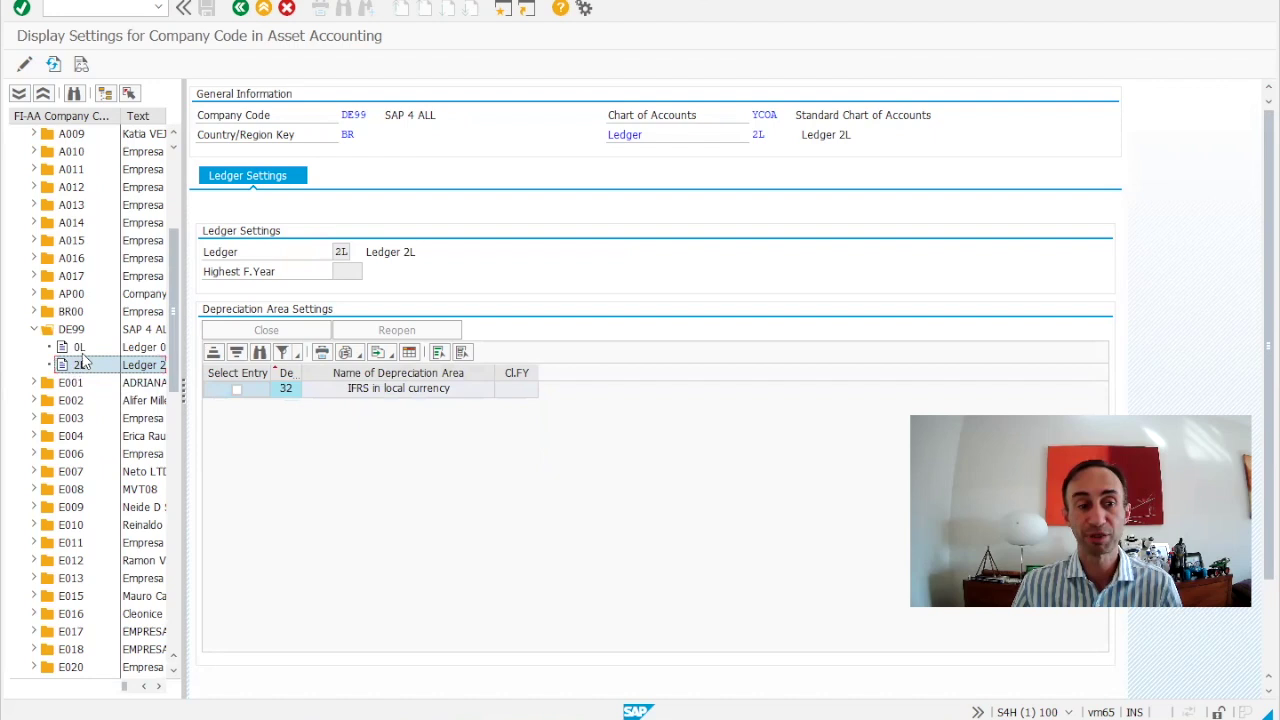
{"action": "left_click", "coordinate": [79, 347]}
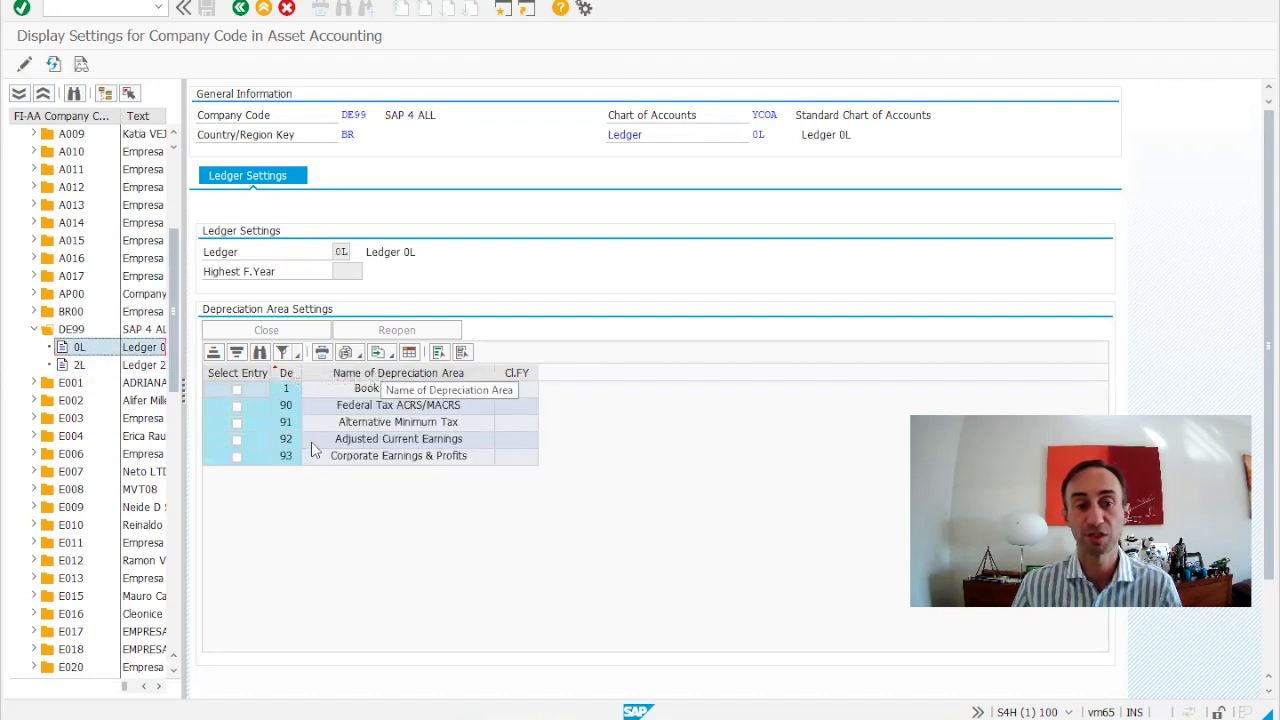
{"action": "left_click", "coordinate": [78, 365]}
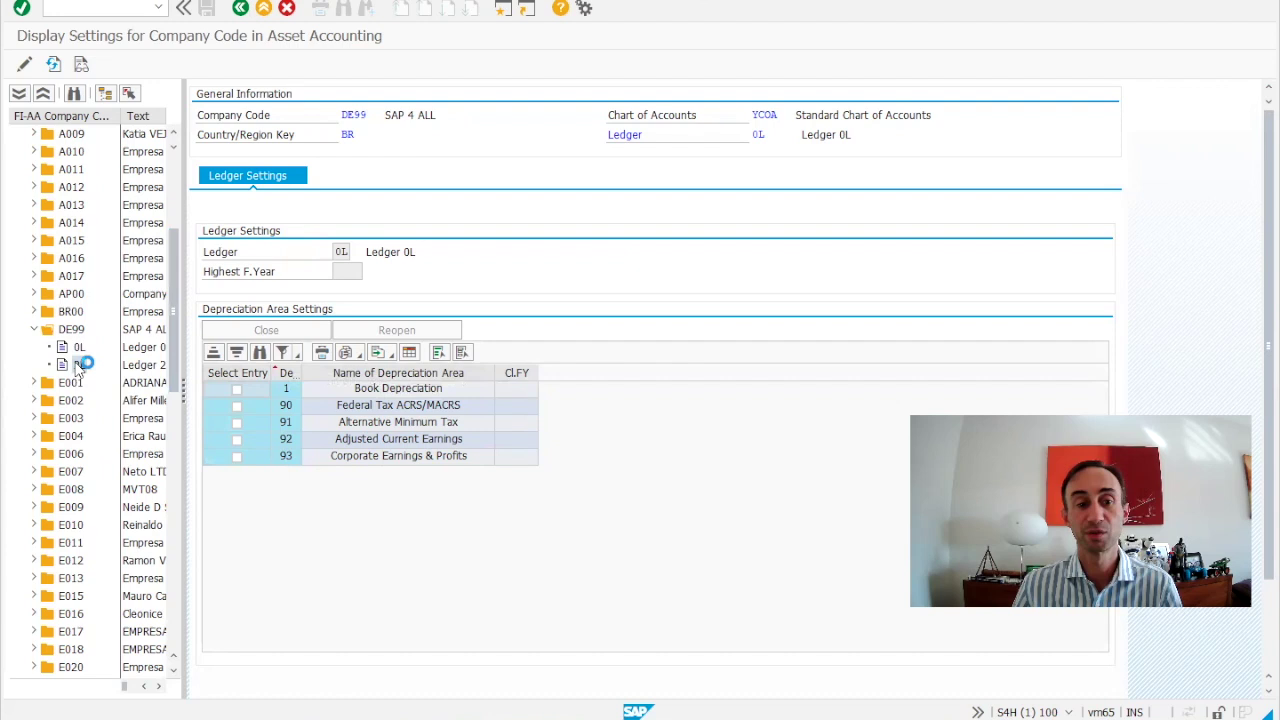
{"action": "left_click", "coordinate": [79, 347]}
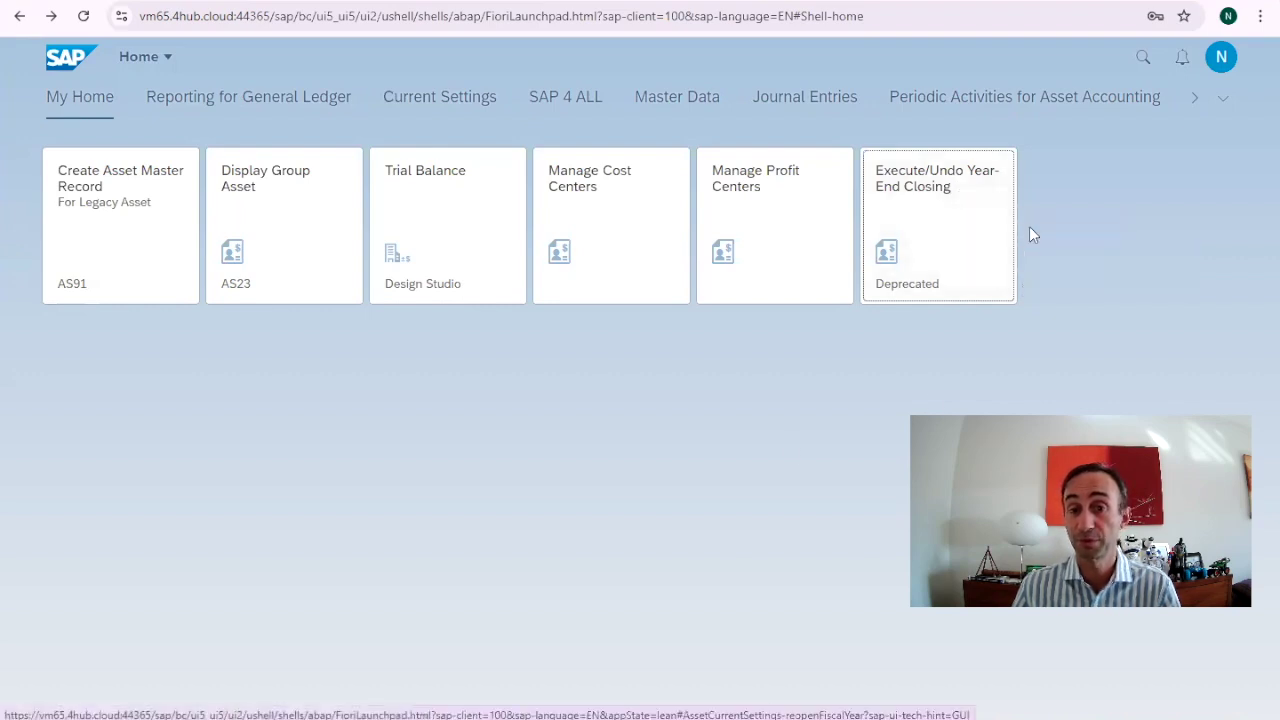
Step: Search the launchpad apps for 'execute/undo'
{"action": "left_click", "coordinate": [1145, 58]}
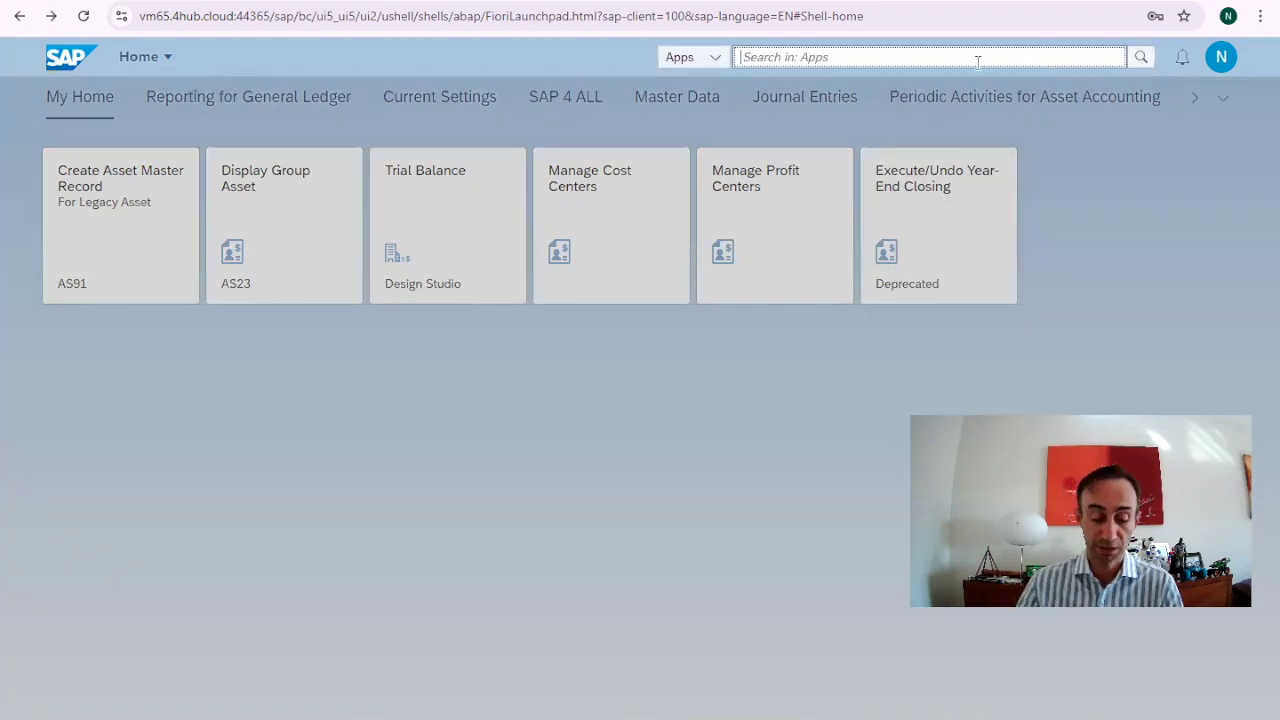
{"action": "type", "text": "exec"}
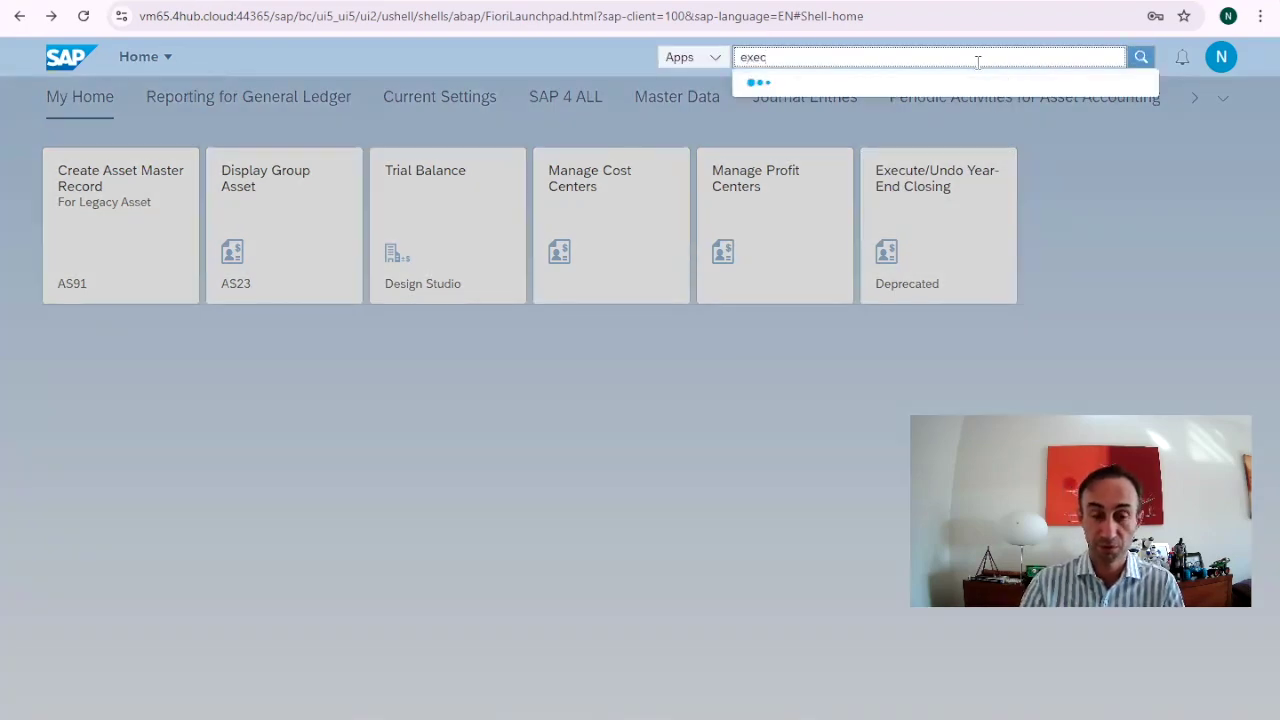
{"action": "type", "text": "u"}
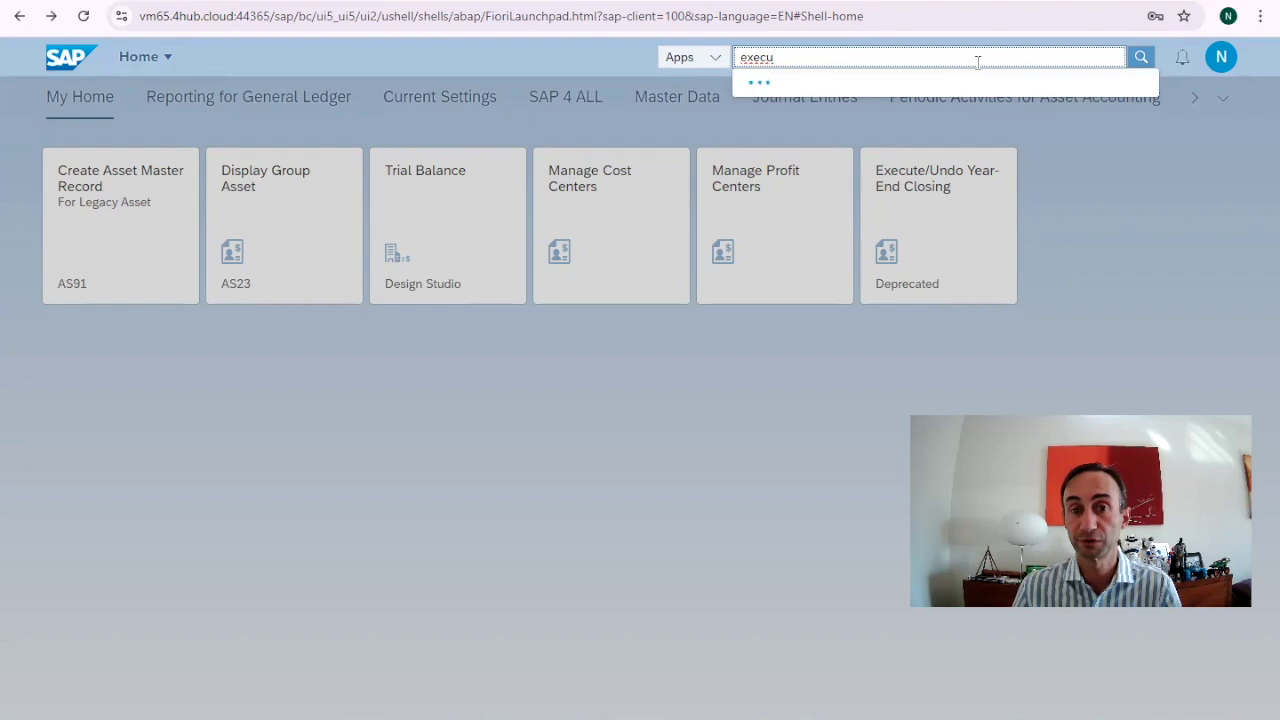
{"action": "type", "text": "te/"}
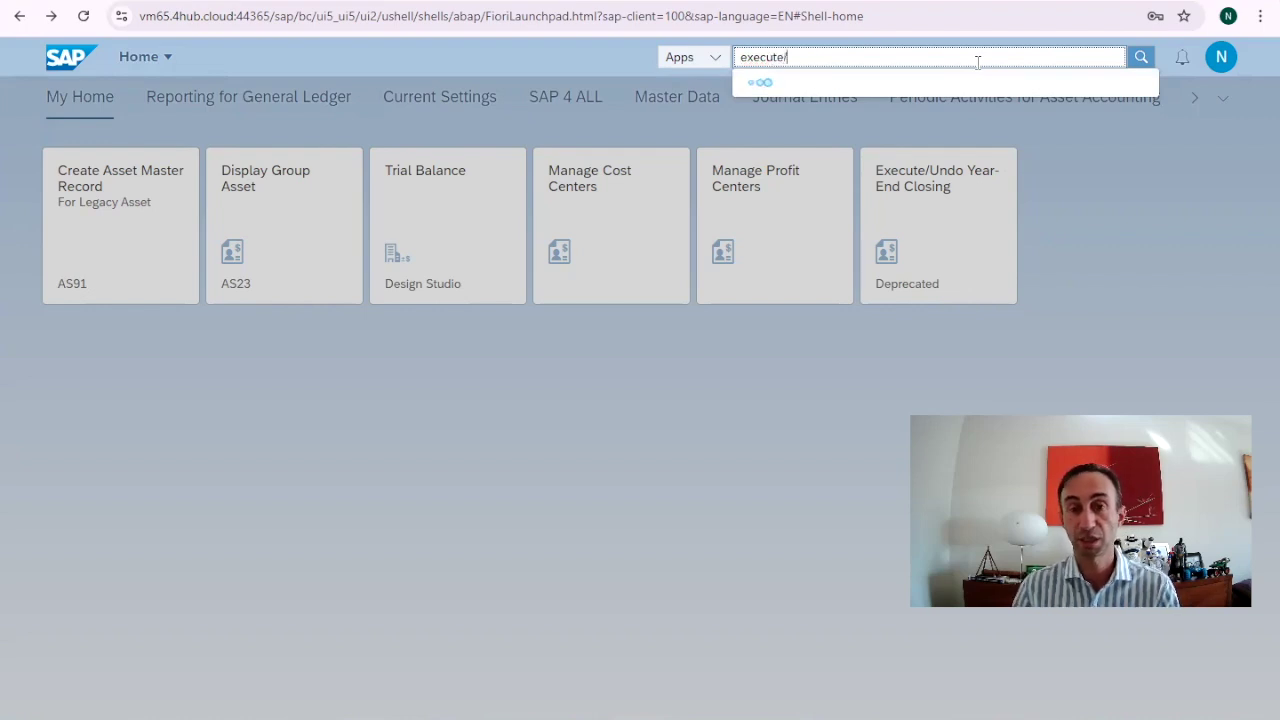
{"action": "type", "text": "undo"}
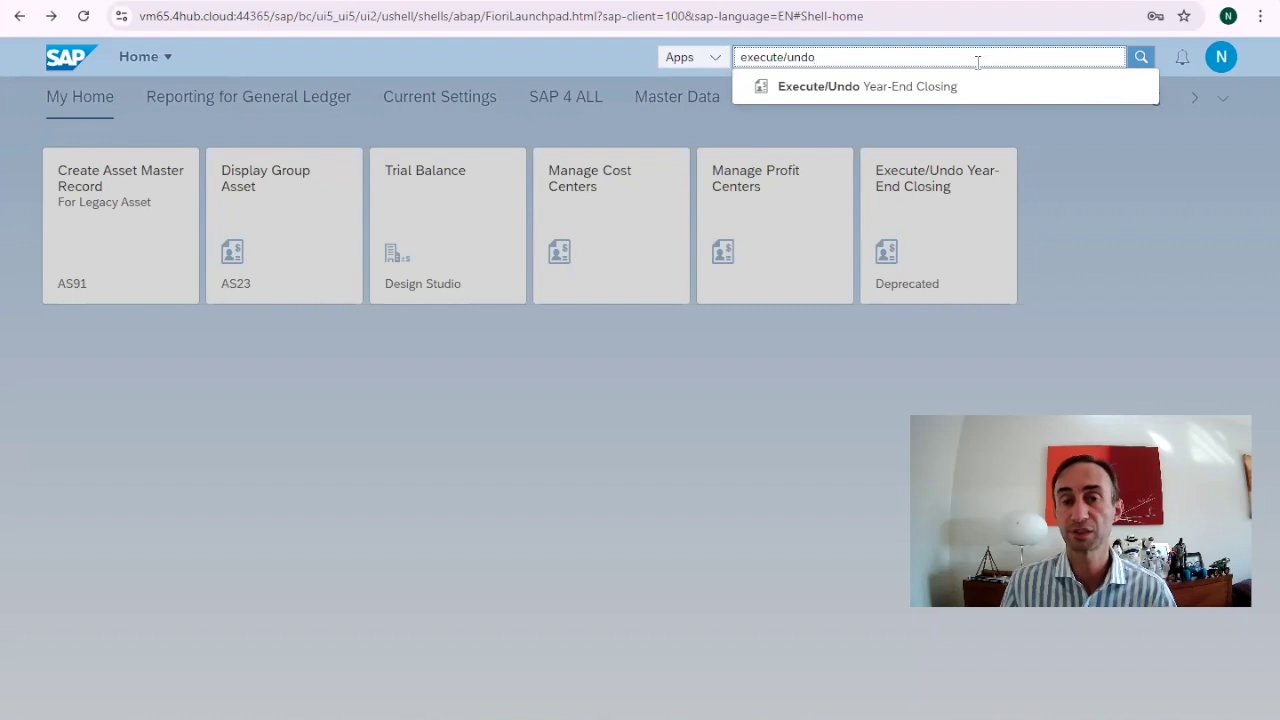
Step: Open the Execute/Undo Year-End Closing app, then return to SAP GUI's DE99 ledger 0L settings
{"action": "left_click", "coordinate": [818, 88]}
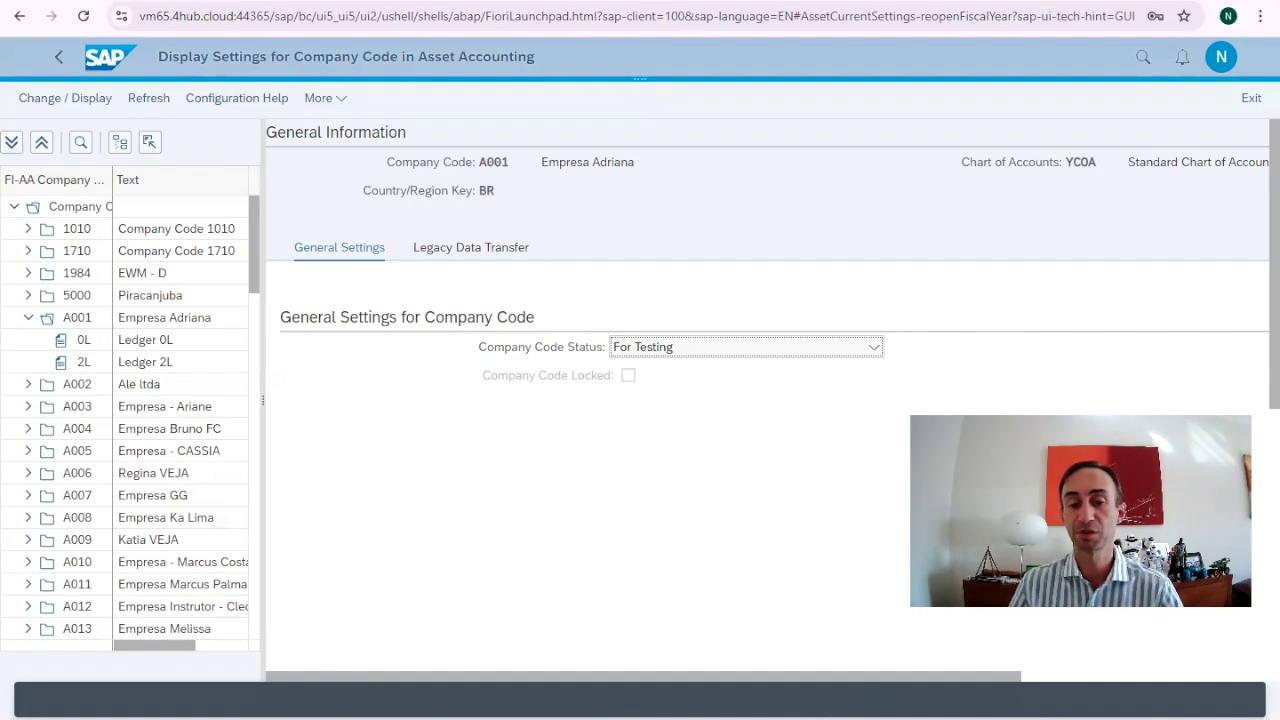
{"action": "left_click", "coordinate": [695, 660]}
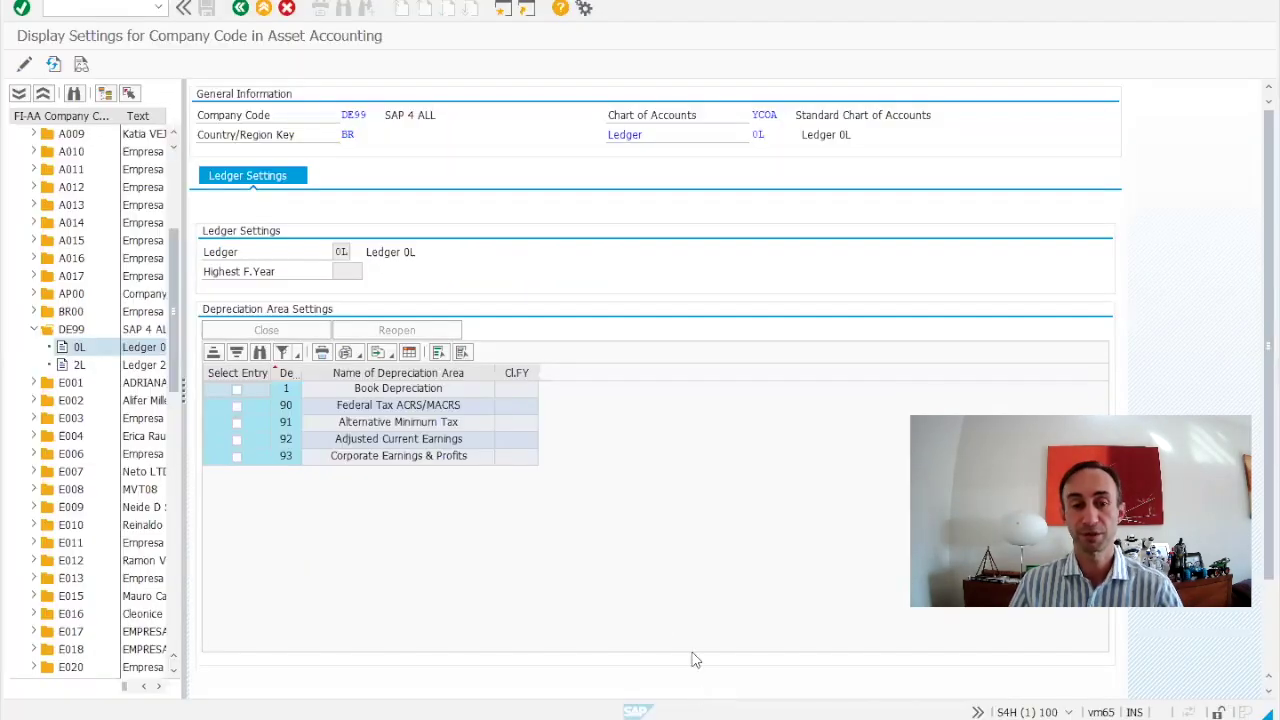
{"action": "left_click", "coordinate": [344, 272]}
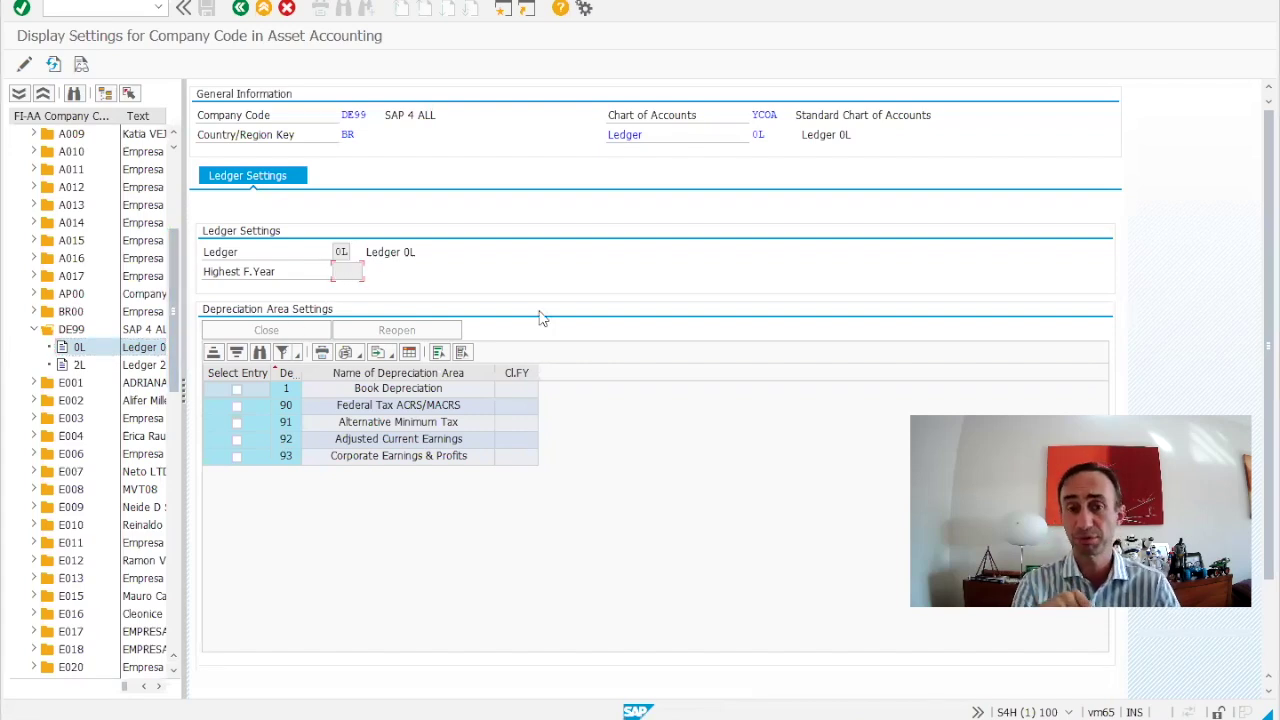
Step: Relaunch FAA_CMP, select DE99 ledger 0L and switch its settings to change mode
{"action": "key", "text": "alt+Tab"}
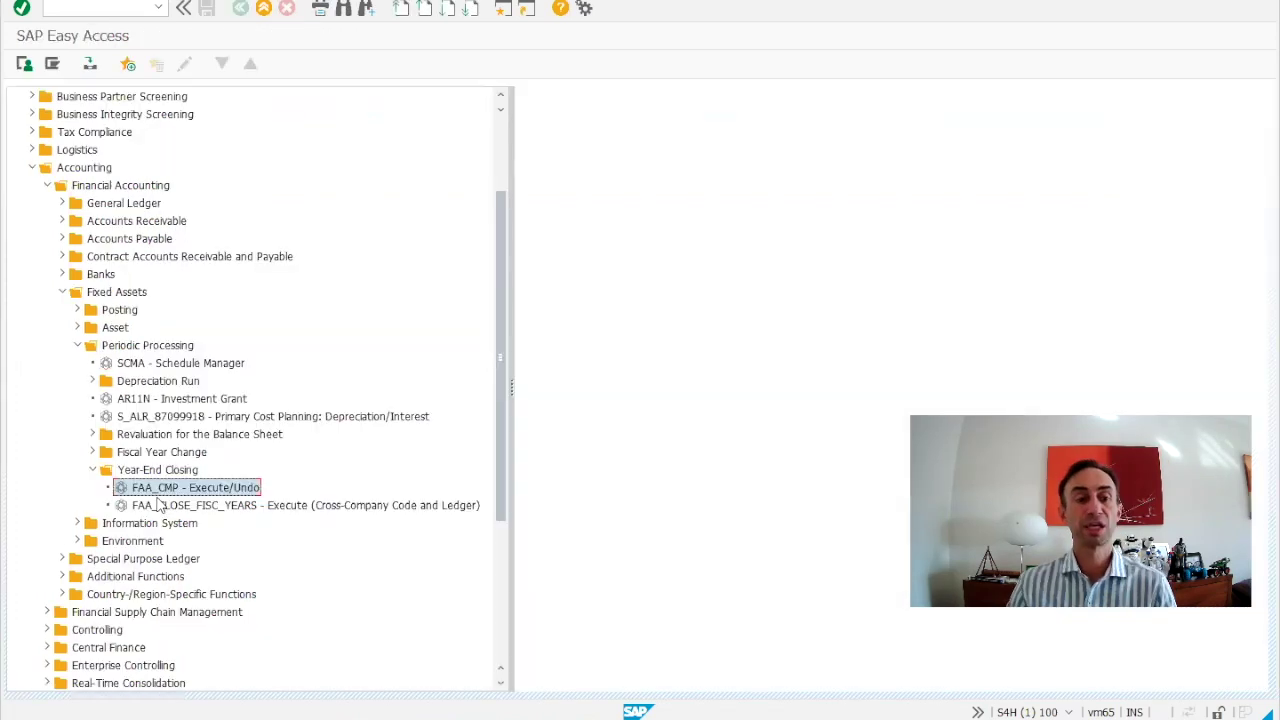
{"action": "double_click", "coordinate": [174, 490]}
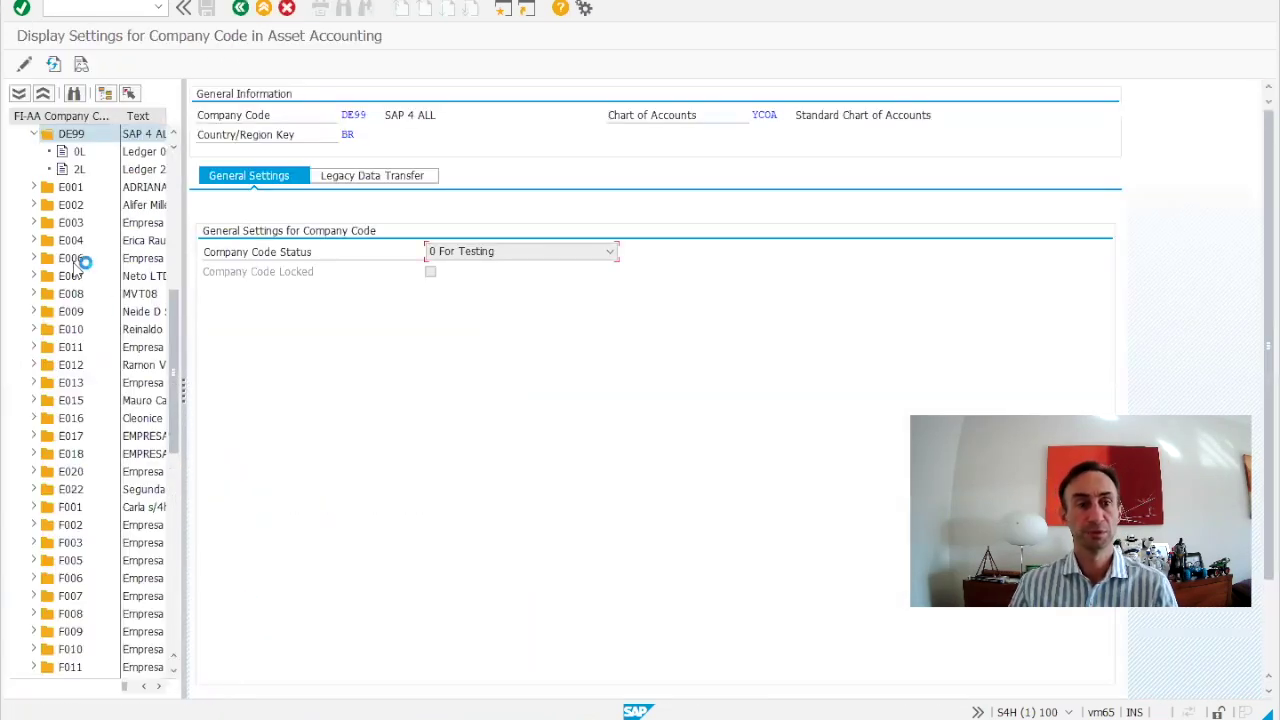
{"action": "left_click", "coordinate": [79, 152]}
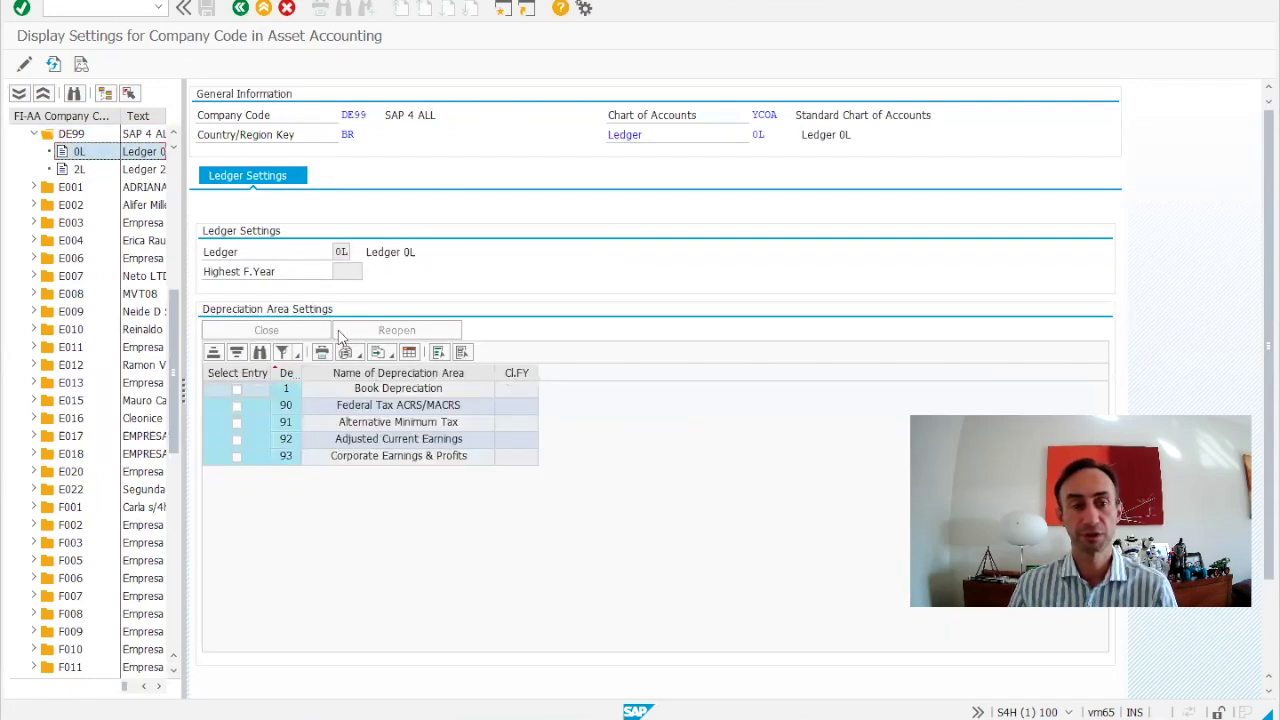
{"action": "left_click", "coordinate": [24, 66]}
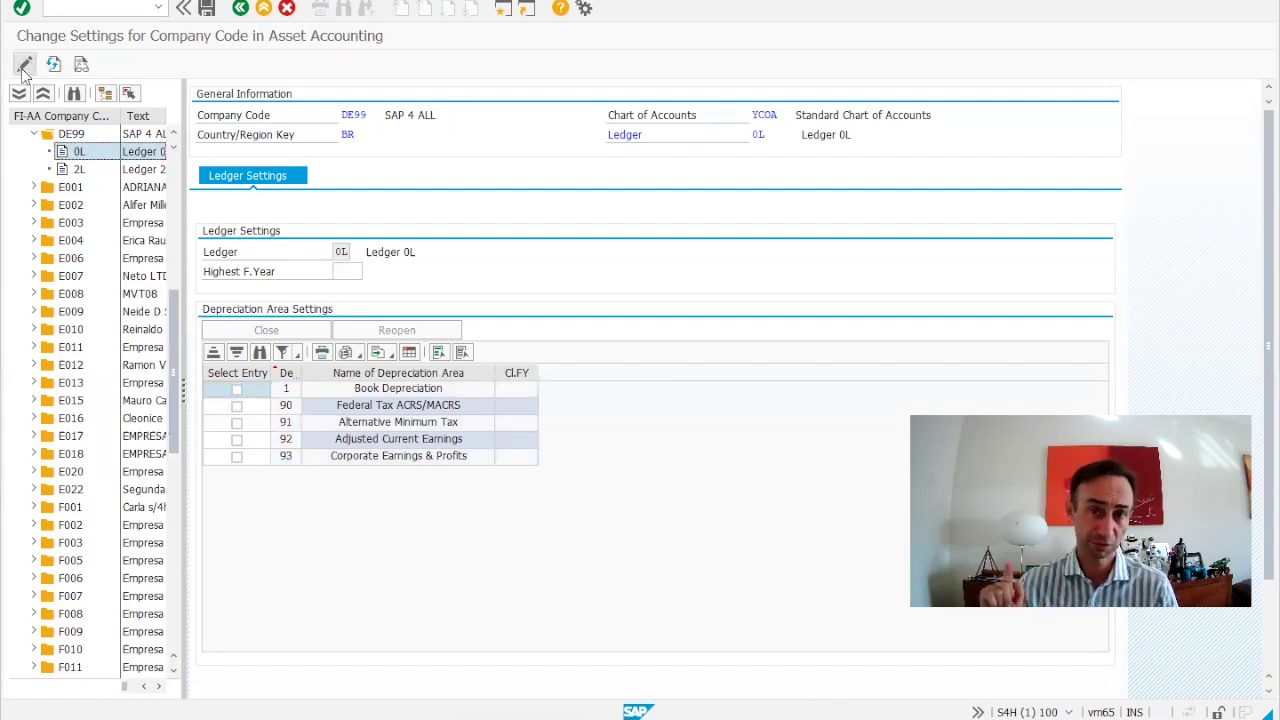
Step: Enter 2024 as ledger 0L's highest fiscal year and check ledger 2L's settings
{"action": "left_click", "coordinate": [348, 271]}
{"action": "type", "text": "2024"}
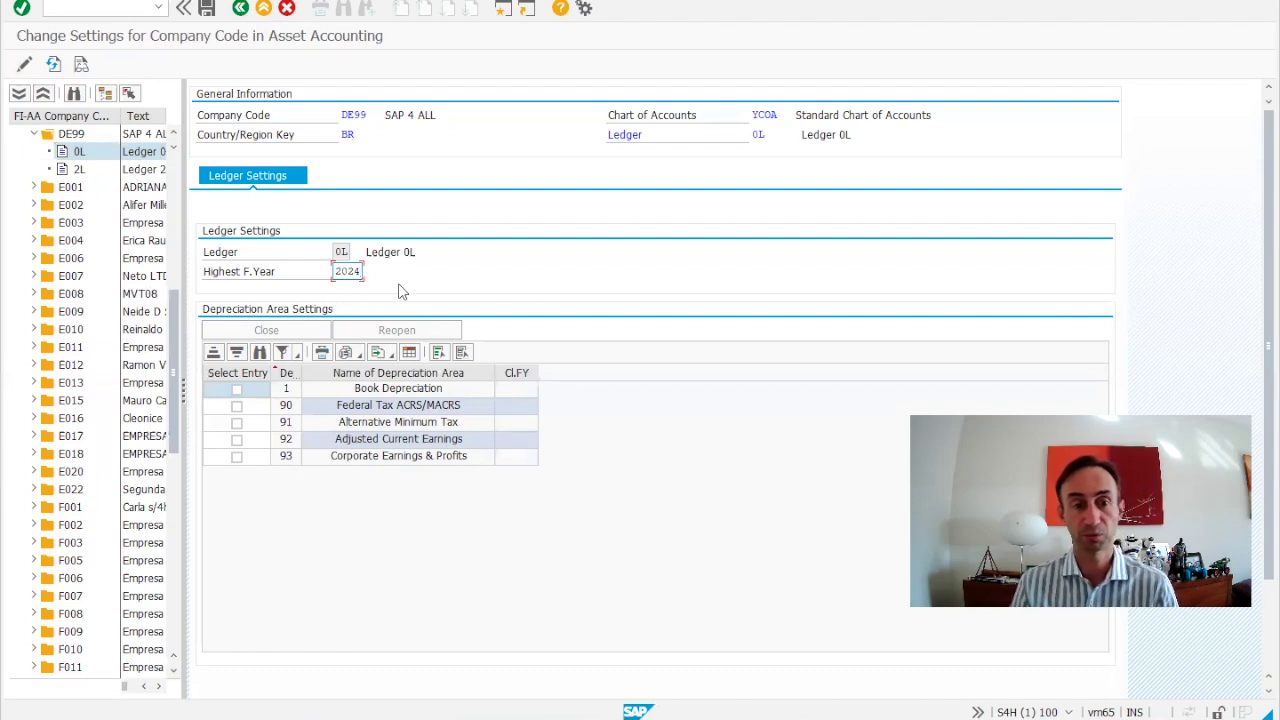
{"action": "key", "text": "Return"}
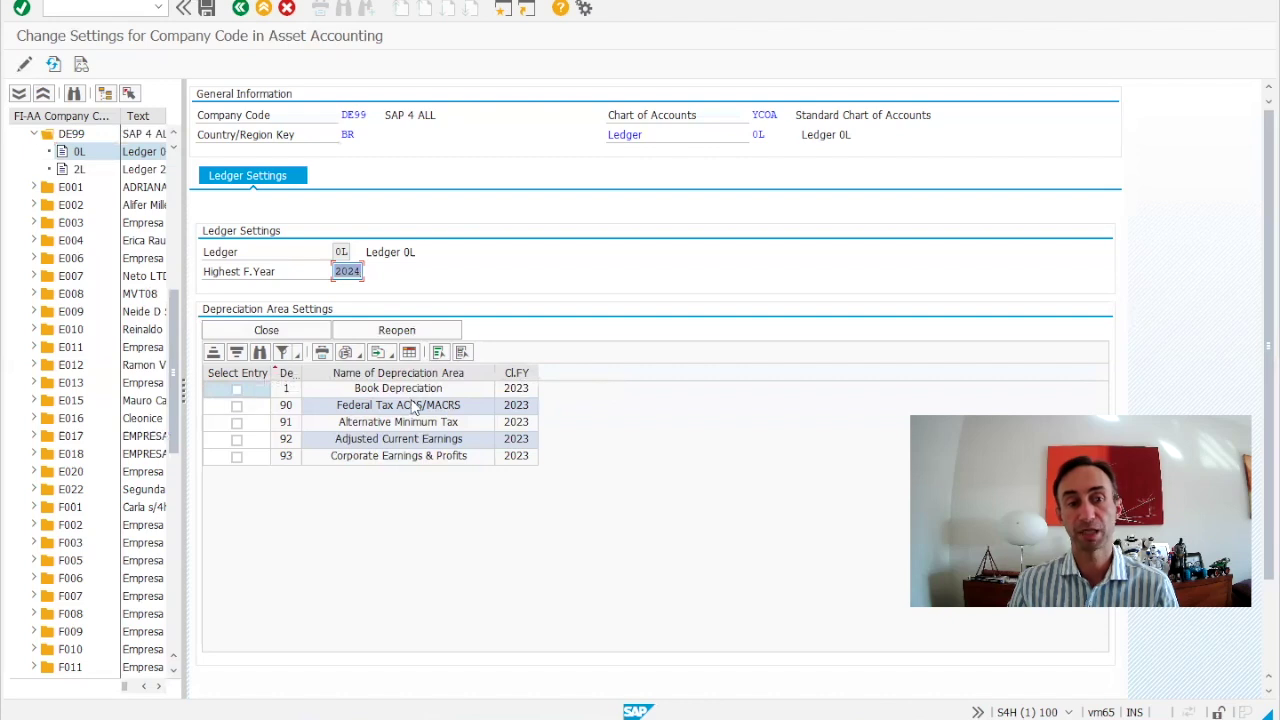
{"action": "left_click", "coordinate": [93, 177]}
{"action": "left_click", "coordinate": [75, 170]}
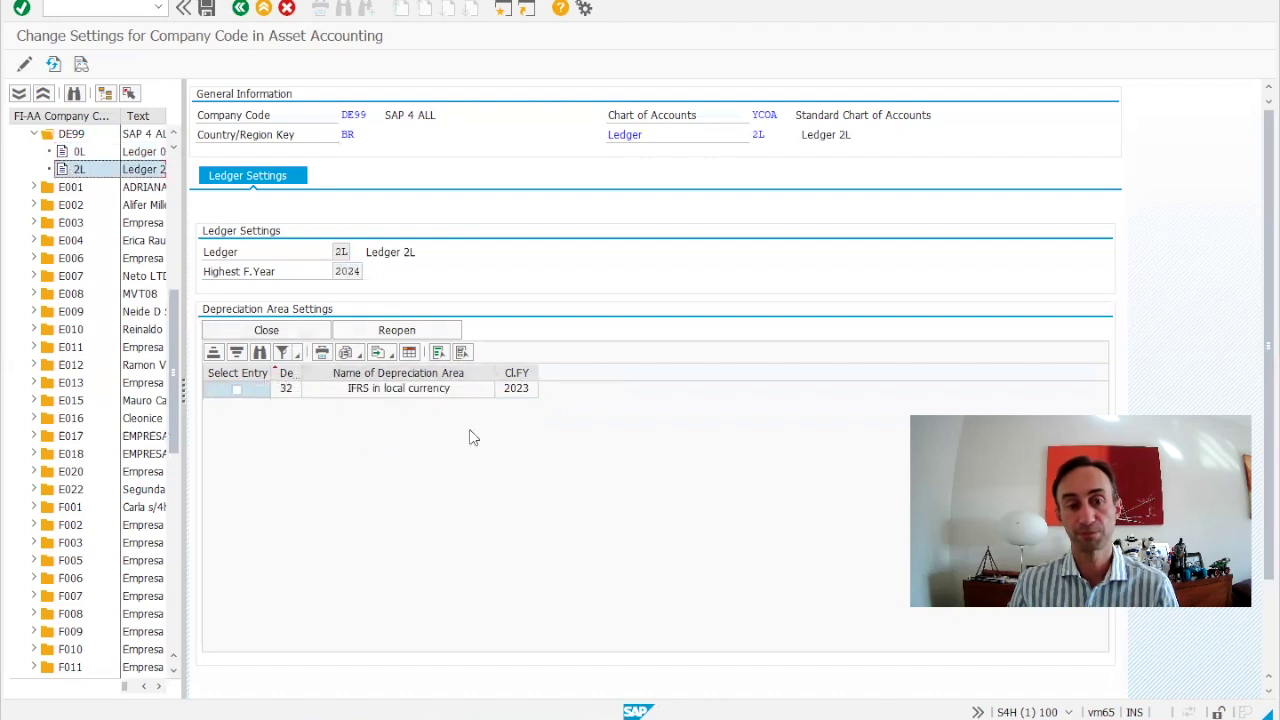
{"action": "left_click", "coordinate": [78, 153]}
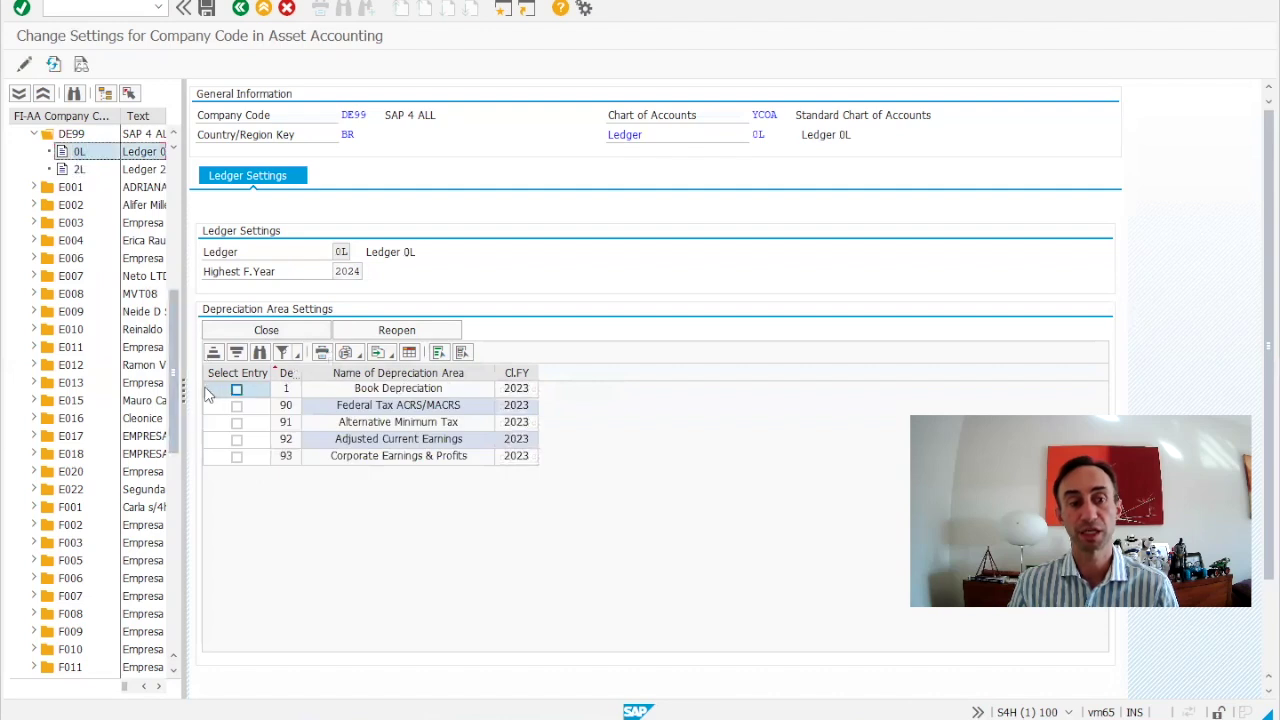
Step: Mark Book Depreciation and Adjusted Current Earnings, then exit without saving the changes
{"action": "left_click", "coordinate": [237, 389]}
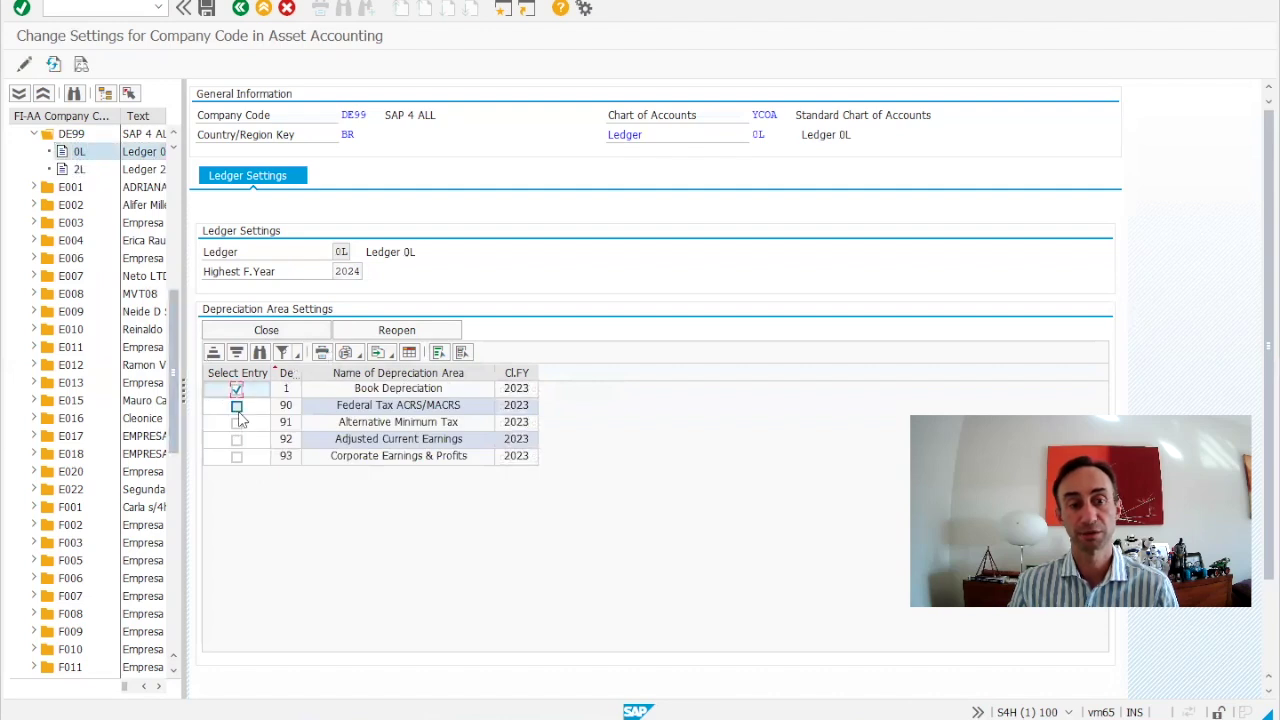
{"action": "left_click", "coordinate": [237, 439]}
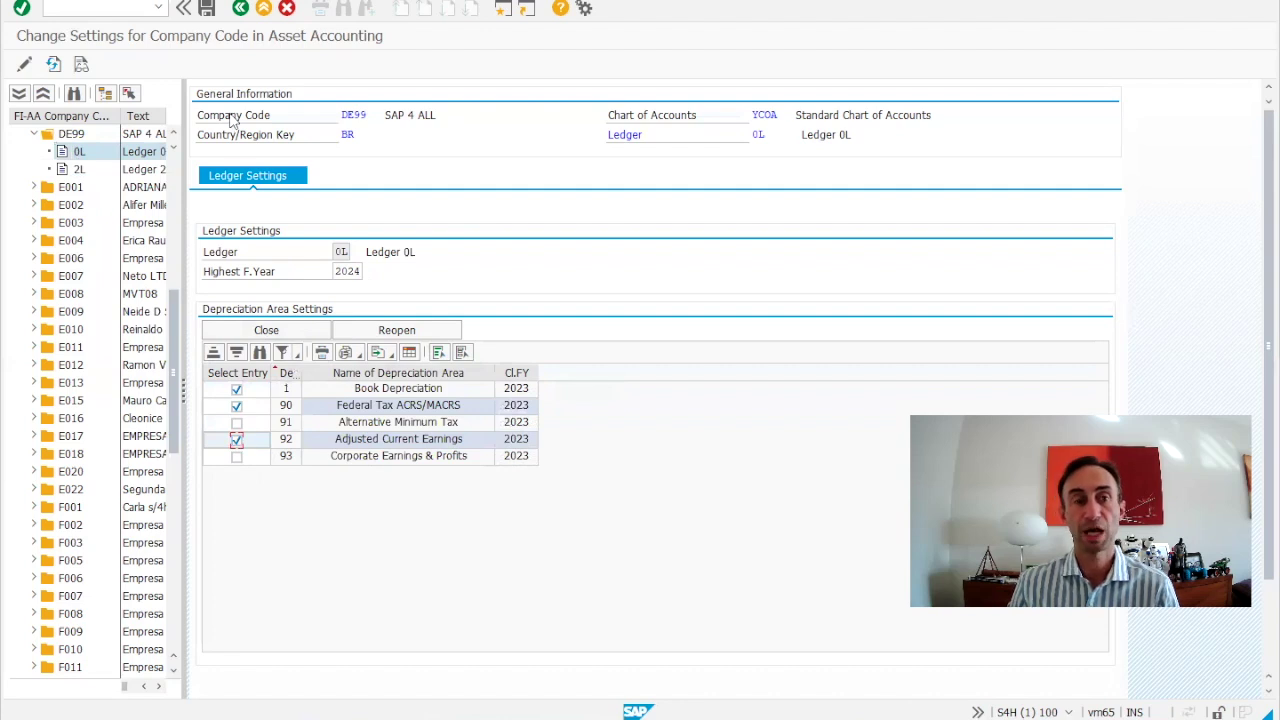
{"action": "left_click", "coordinate": [240, 9]}
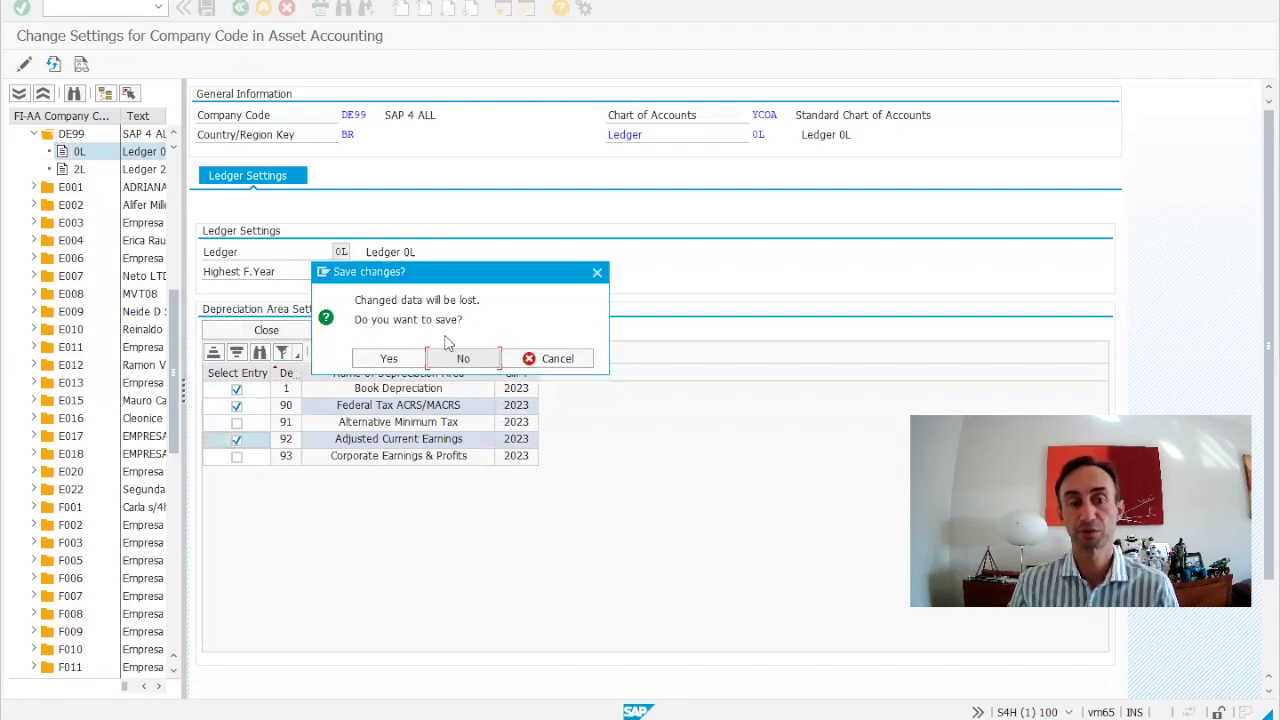
{"action": "left_click", "coordinate": [455, 361]}
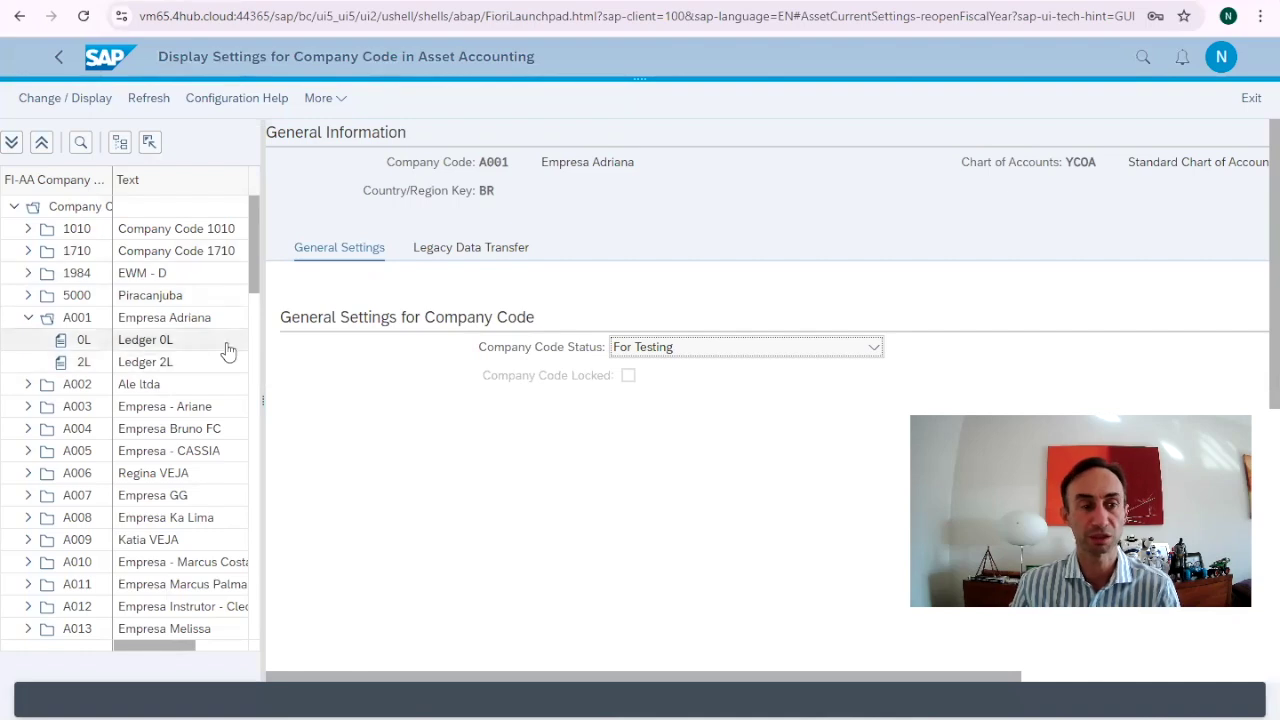
Step: Find DE99 in the company code tree, expand it and open ledger 0L's settings
{"action": "scroll", "coordinate": [226, 356], "scroll_direction": "down", "scroll_amount": 3}
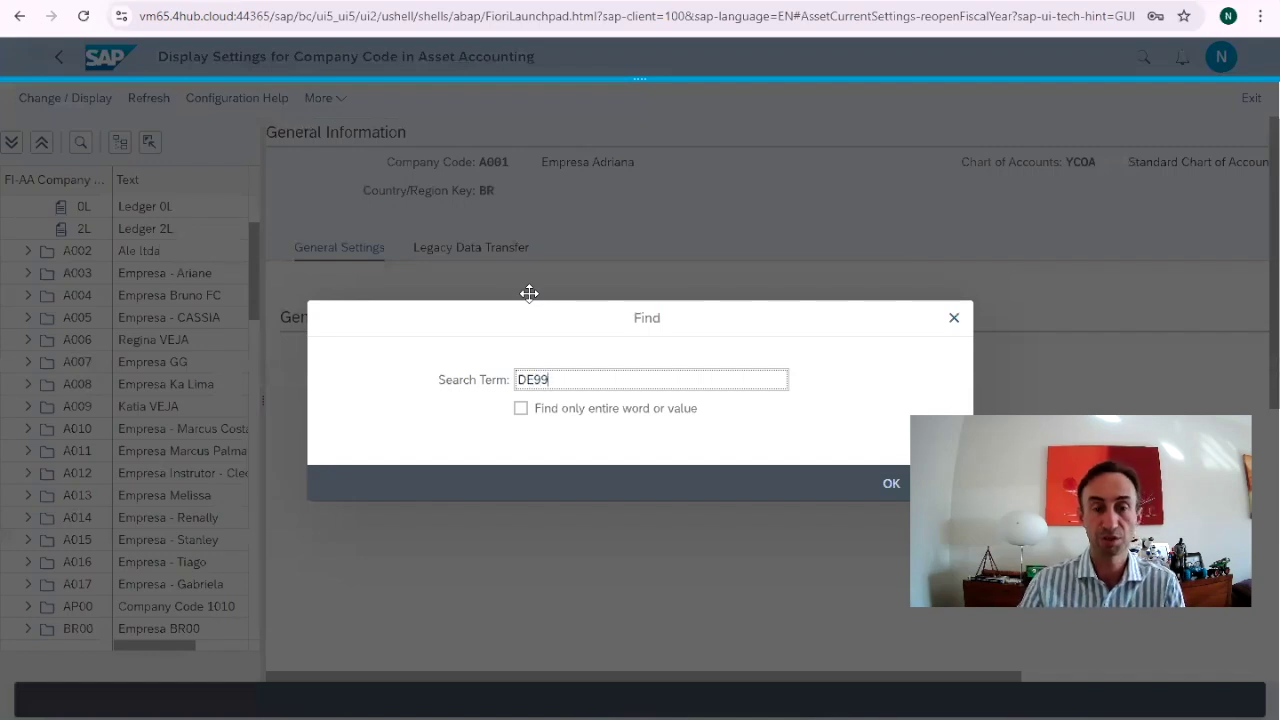
{"action": "key", "text": "Return"}
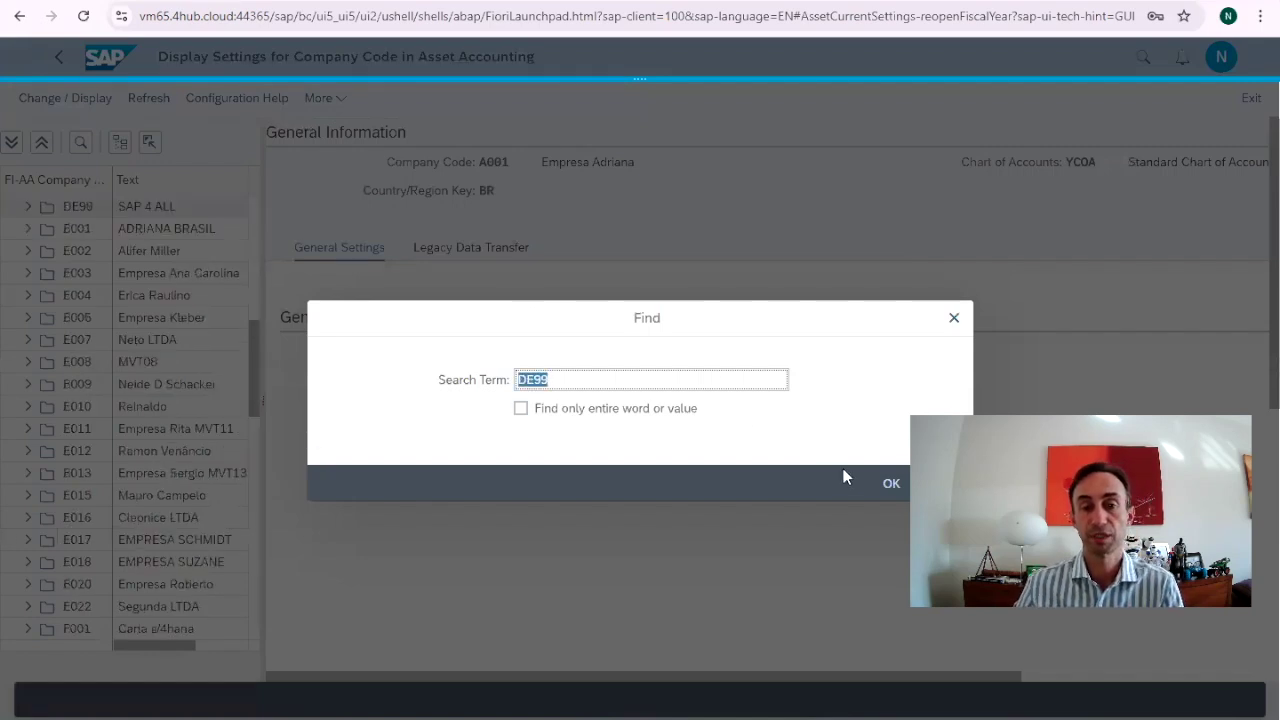
{"action": "left_click", "coordinate": [882, 487]}
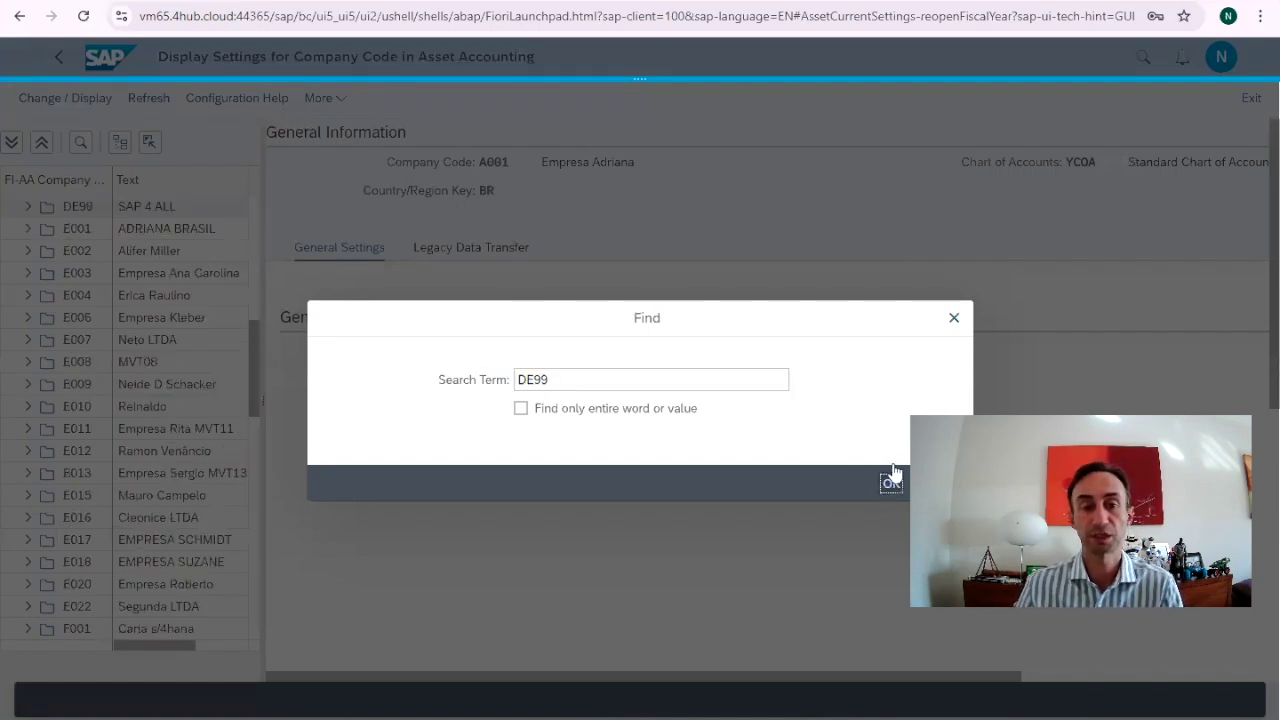
{"action": "key", "text": "Return"}
{"action": "key", "text": "Return"}
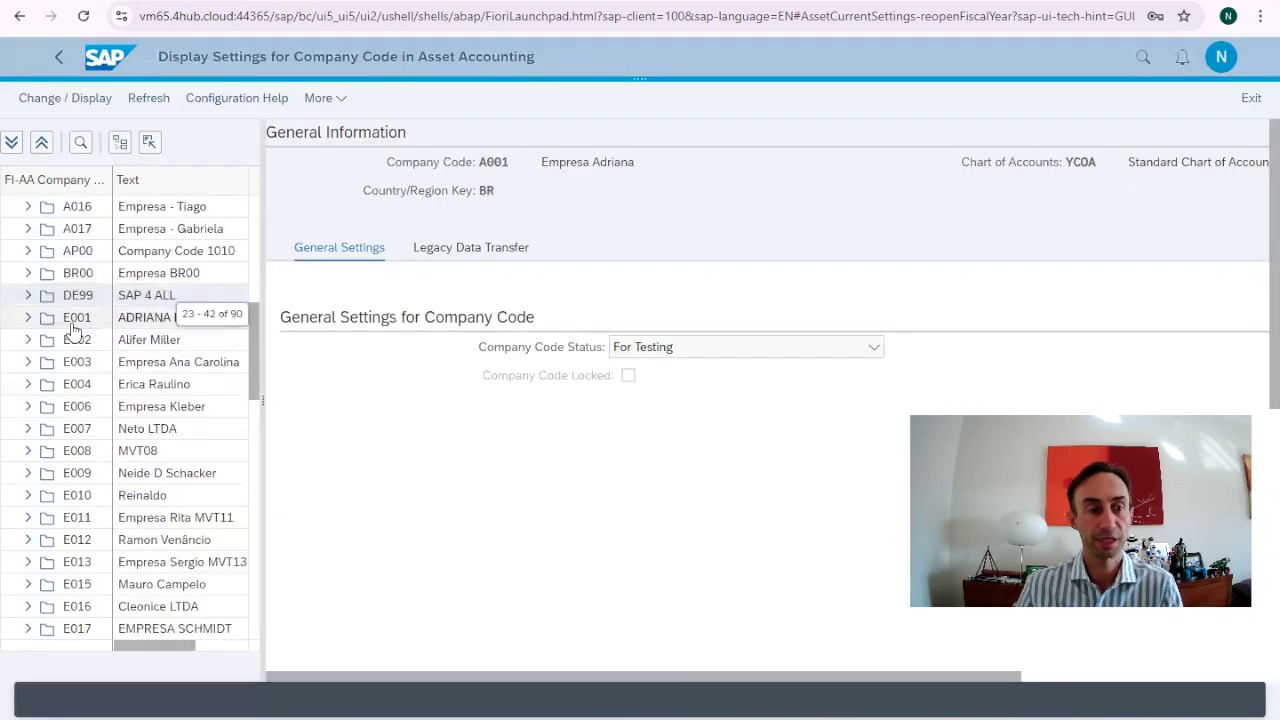
{"action": "left_click", "coordinate": [27, 296]}
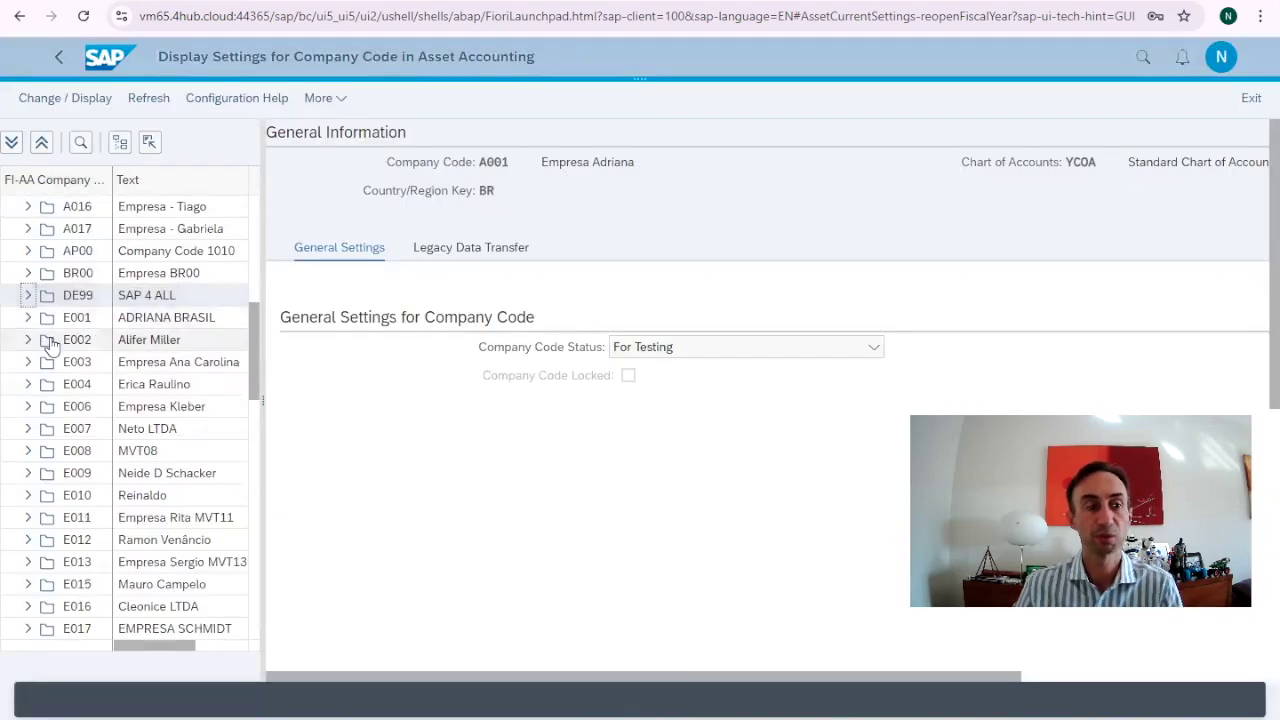
{"action": "left_click", "coordinate": [82, 318]}
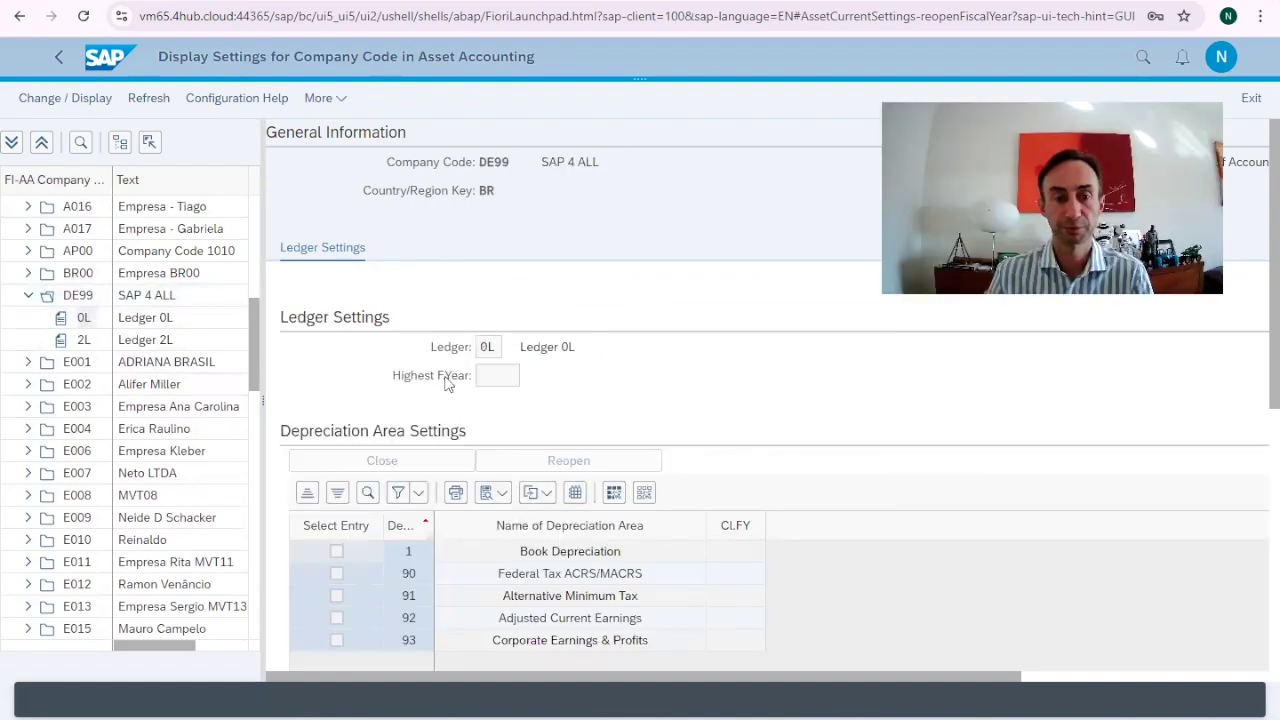
Step: In edit mode, set Highest F.Year 2024 and mark Book Depreciation, Federal Tax ACRS/MACRS and Alternative Minimum Tax
{"action": "left_click", "coordinate": [44, 98]}
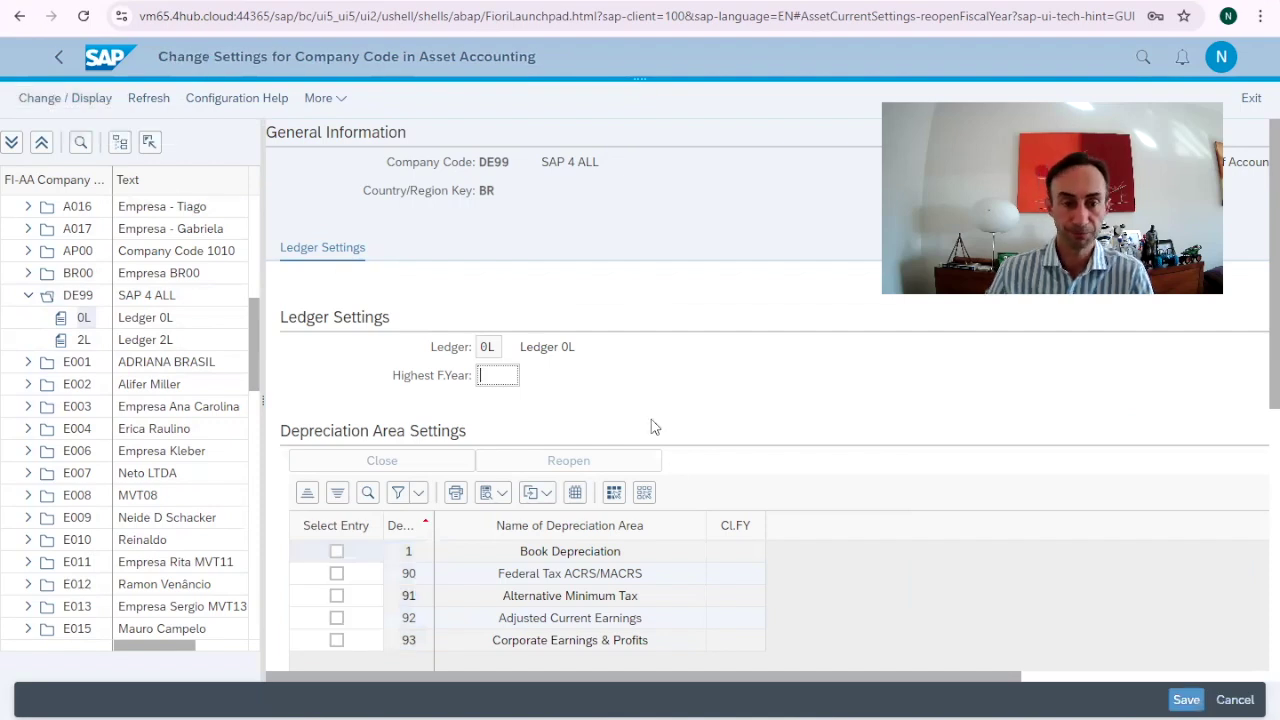
{"action": "type", "text": "2024"}
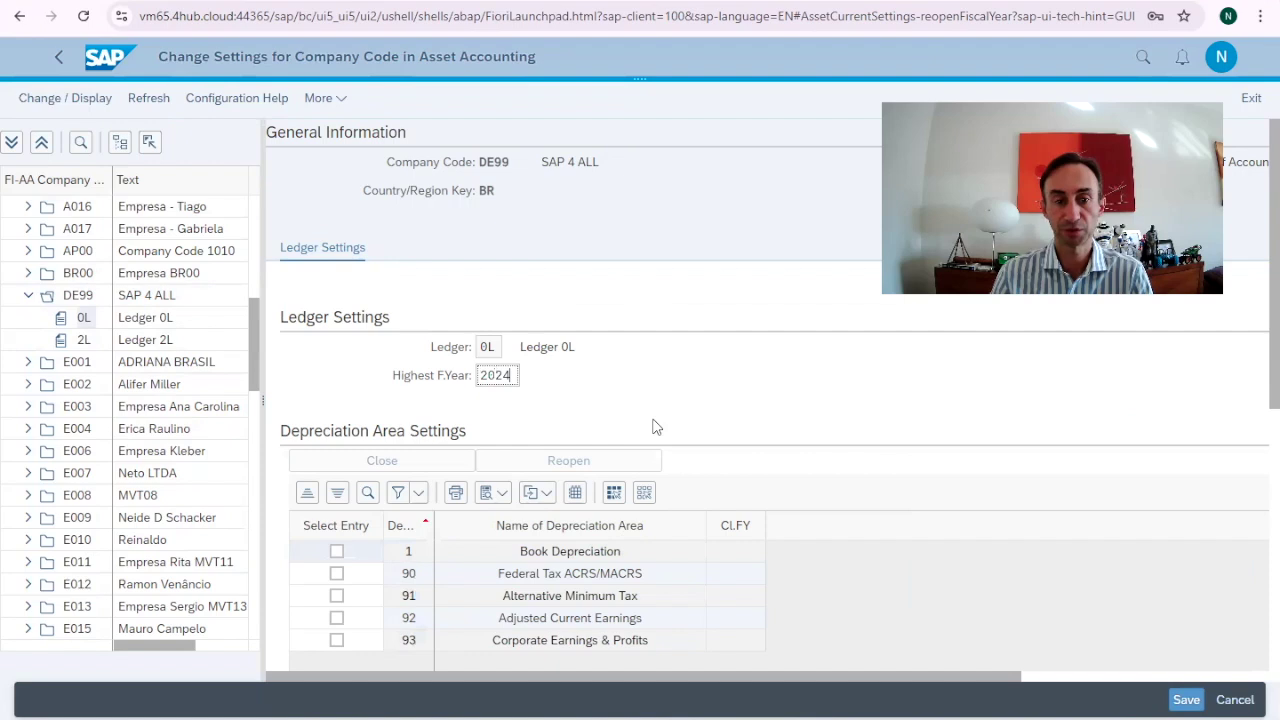
{"action": "key", "text": "Return"}
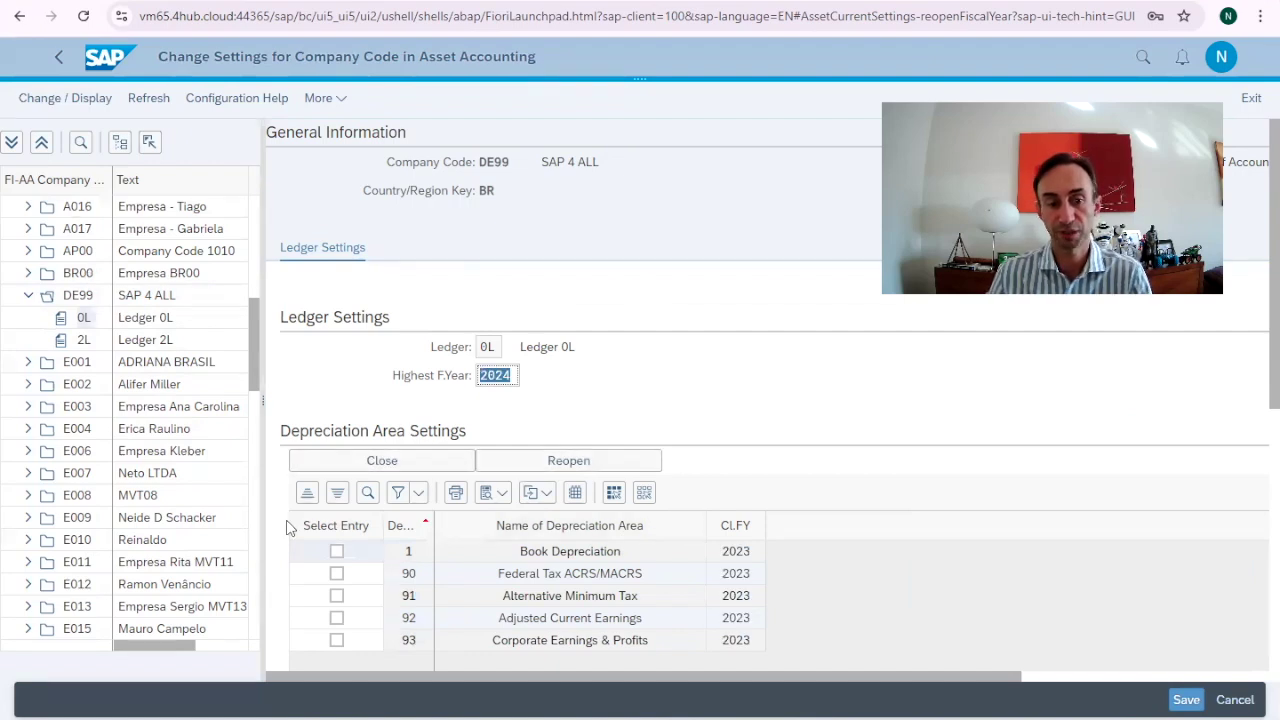
{"action": "left_click", "coordinate": [337, 551]}
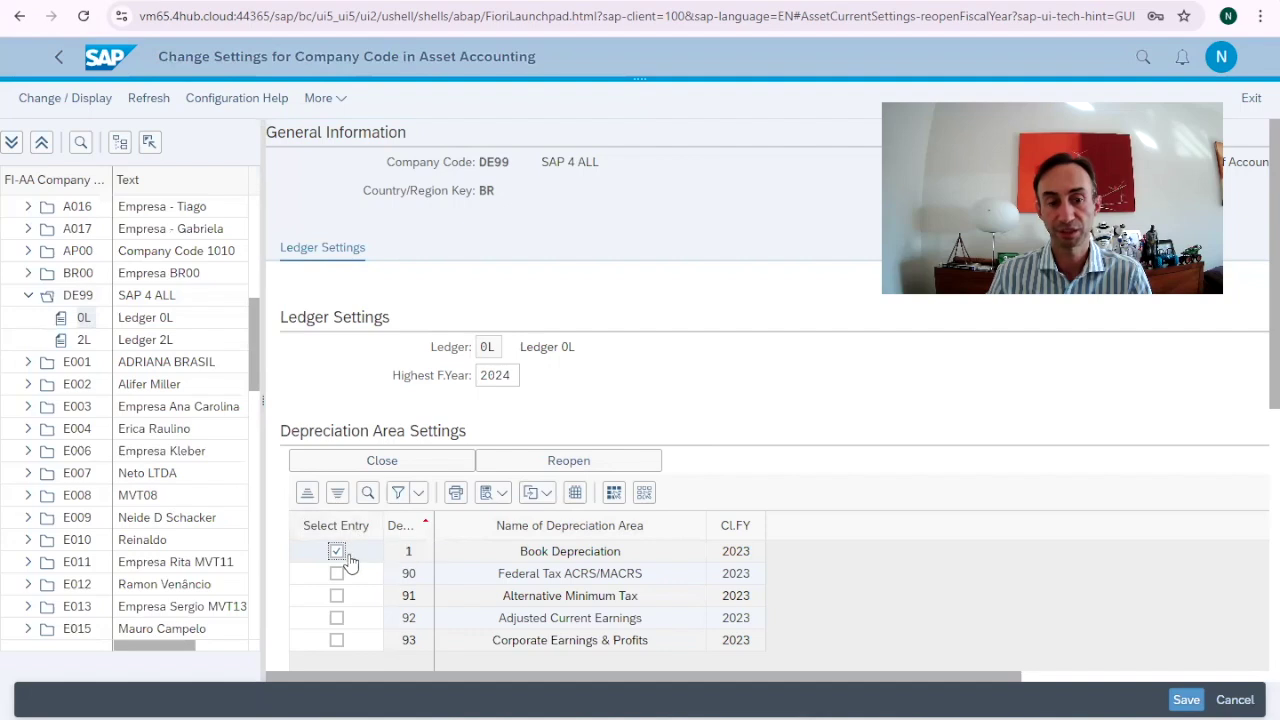
{"action": "left_click", "coordinate": [337, 573]}
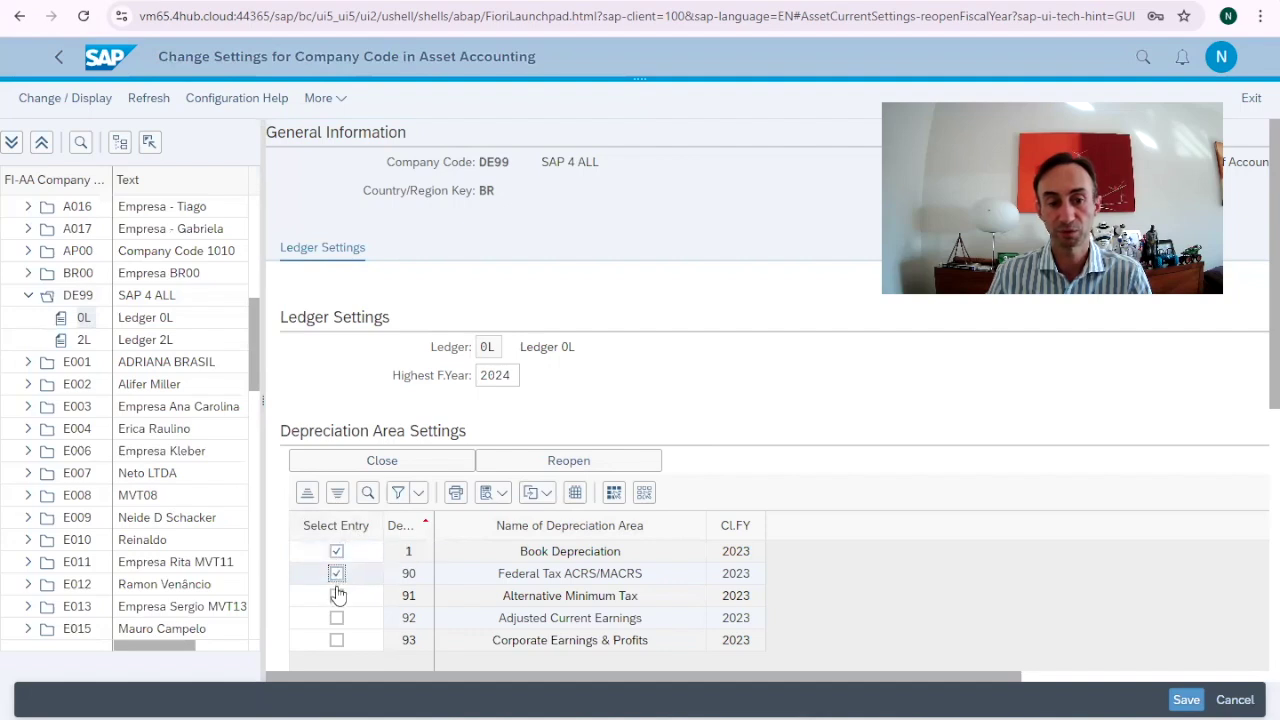
{"action": "left_click", "coordinate": [338, 593]}
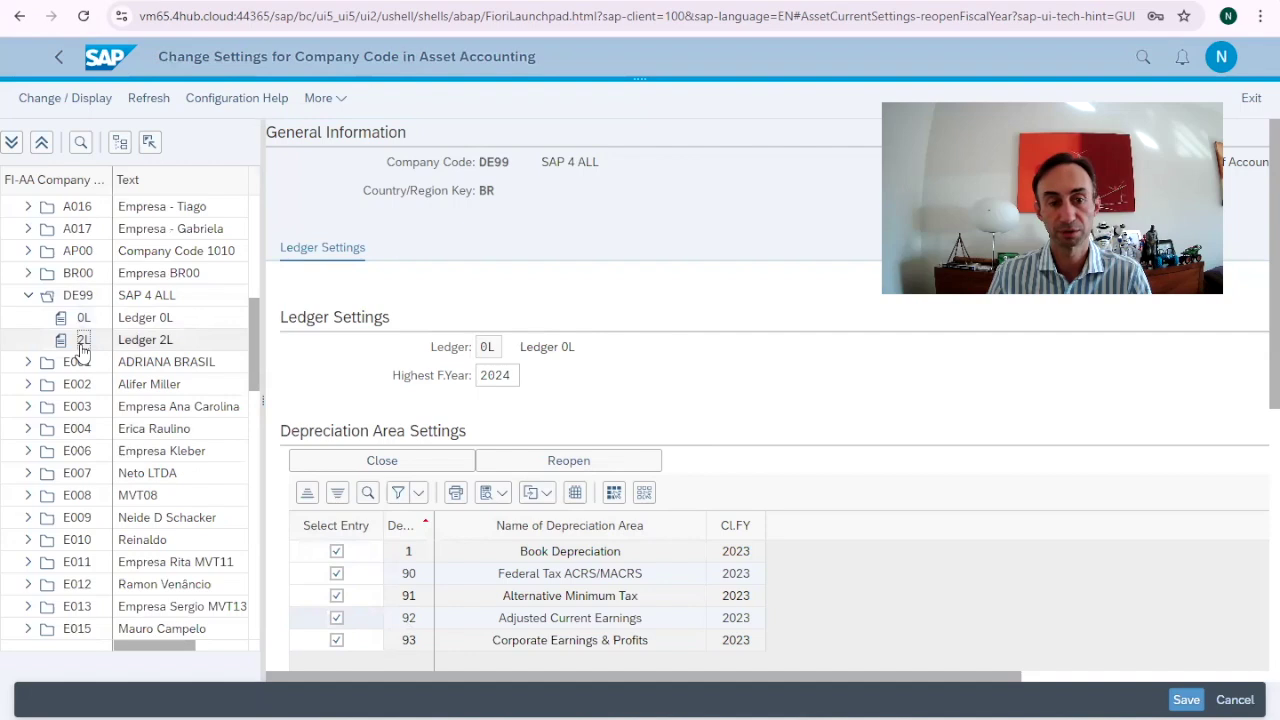
Step: After checking ledger 2L, mark all five 0L areas including Corporate Earnings & Profits and Adjusted Current Earnings
{"action": "left_click", "coordinate": [83, 345]}
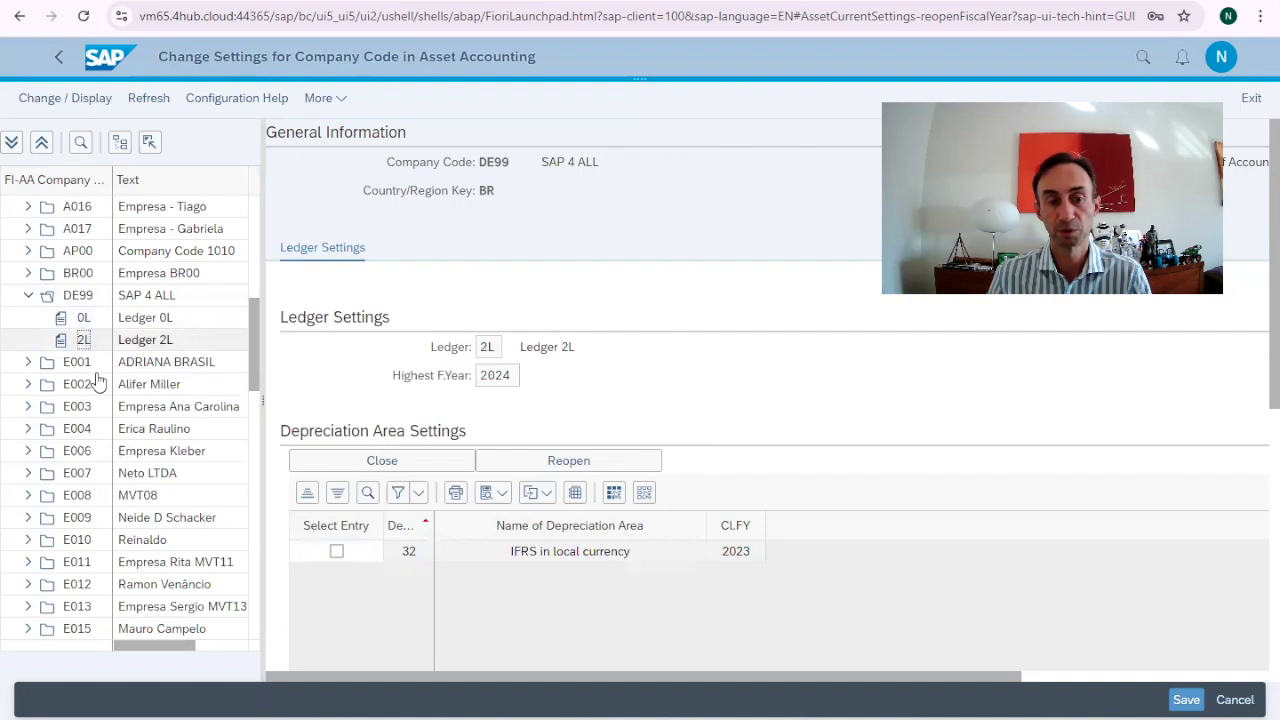
{"action": "left_click", "coordinate": [337, 553]}
{"action": "left_click", "coordinate": [337, 553]}
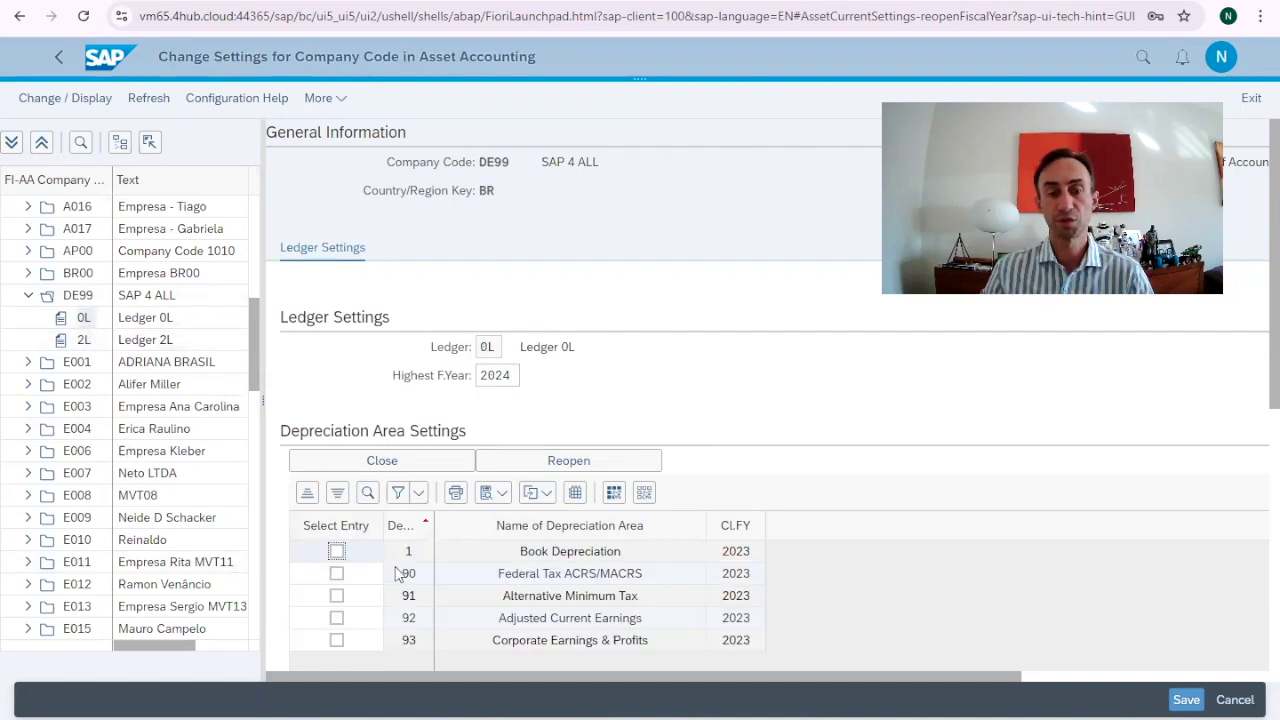
{"action": "left_click", "coordinate": [337, 551]}
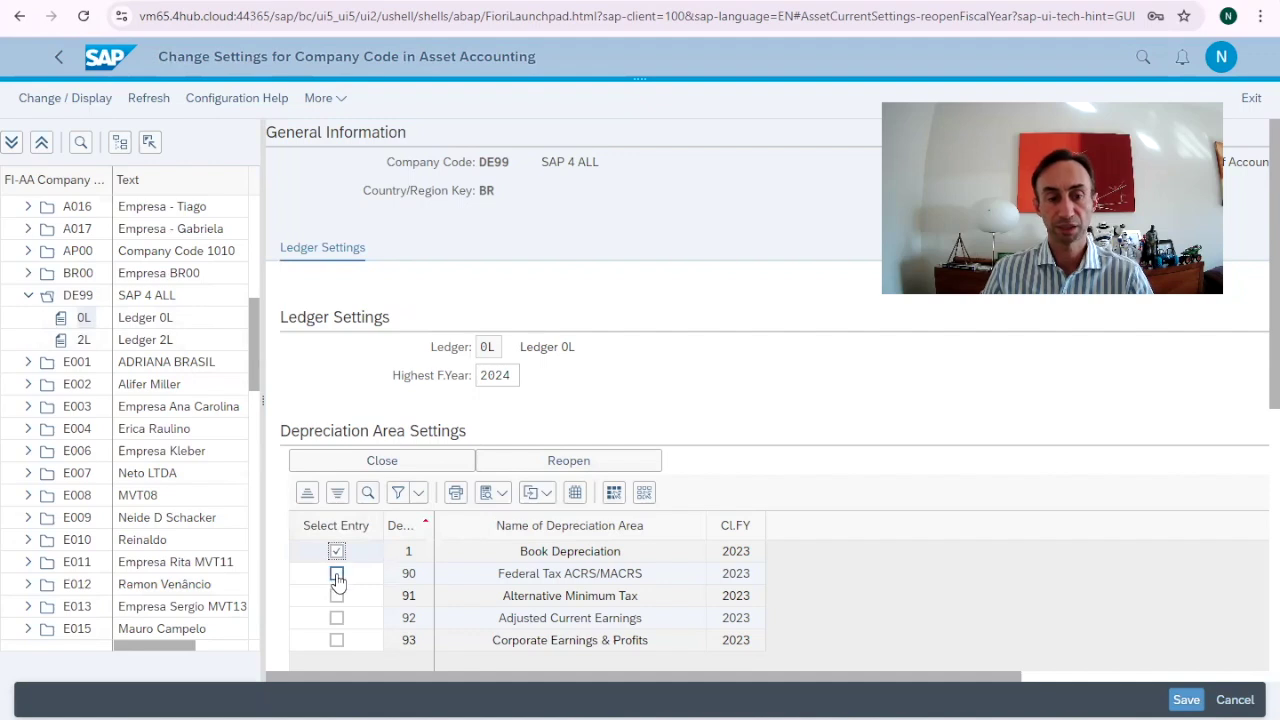
{"action": "left_click", "coordinate": [337, 573]}
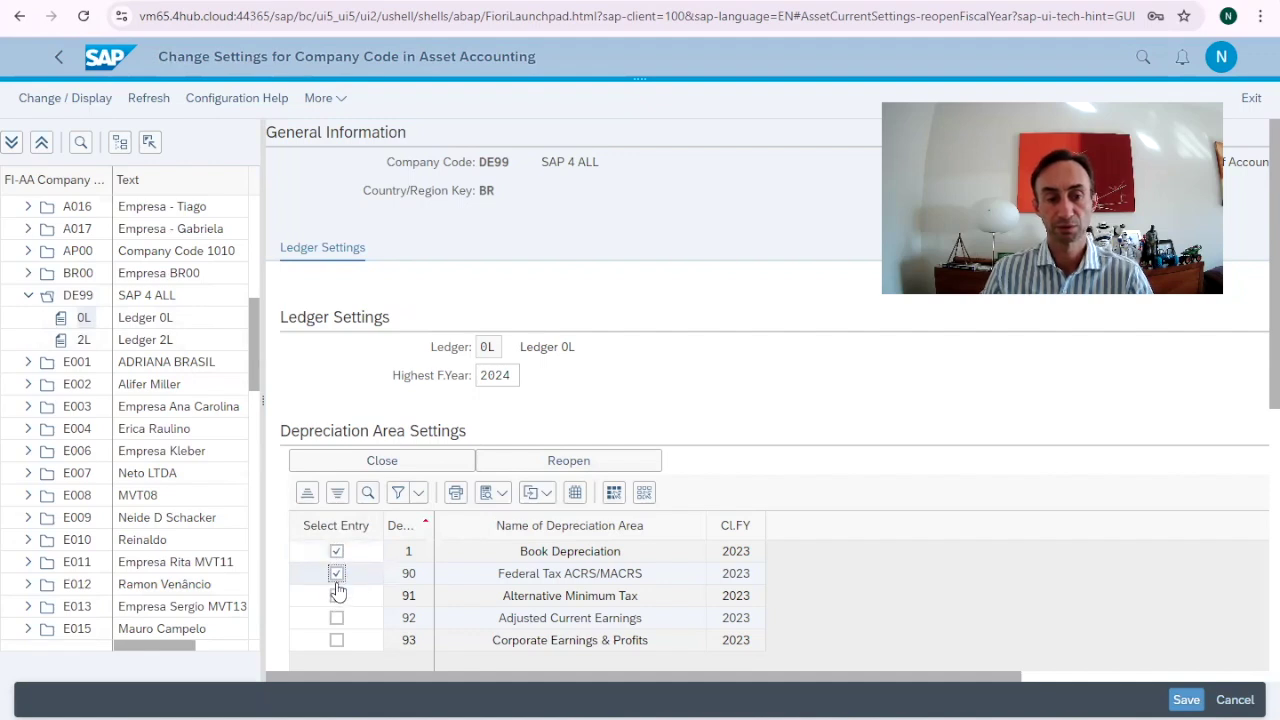
{"action": "left_click", "coordinate": [337, 596]}
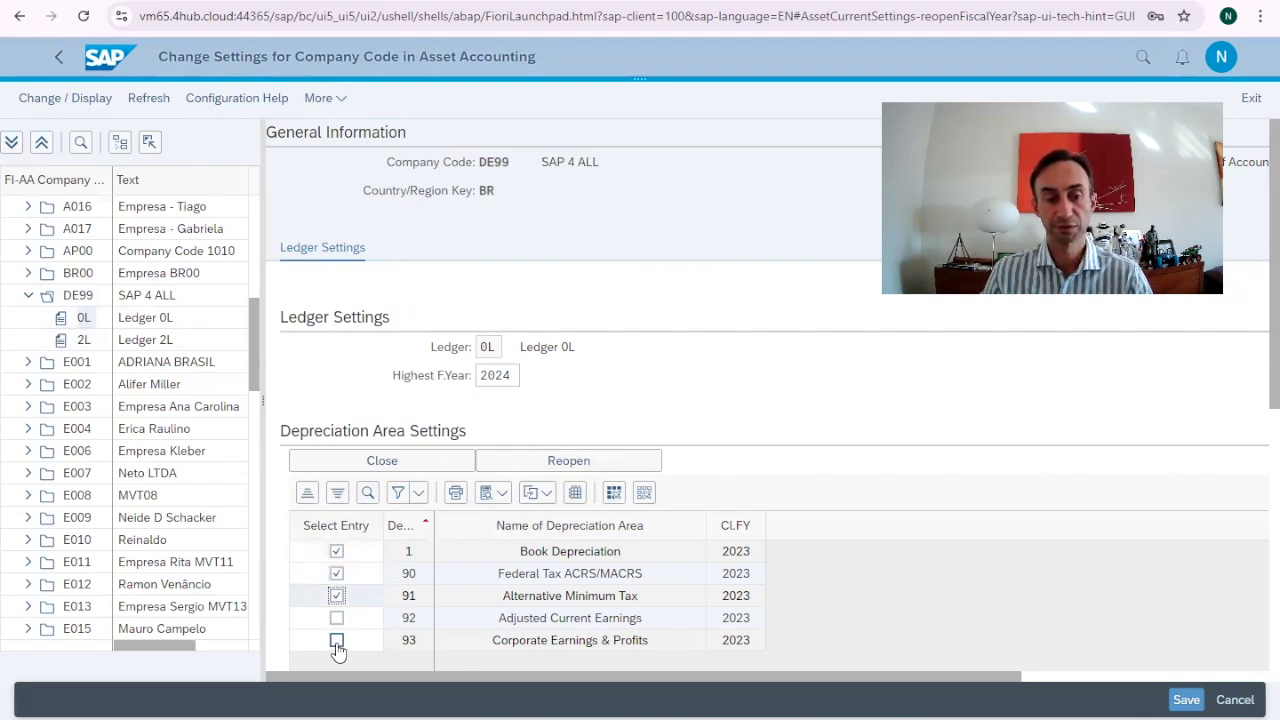
{"action": "left_click", "coordinate": [340, 640]}
{"action": "left_click", "coordinate": [337, 618]}
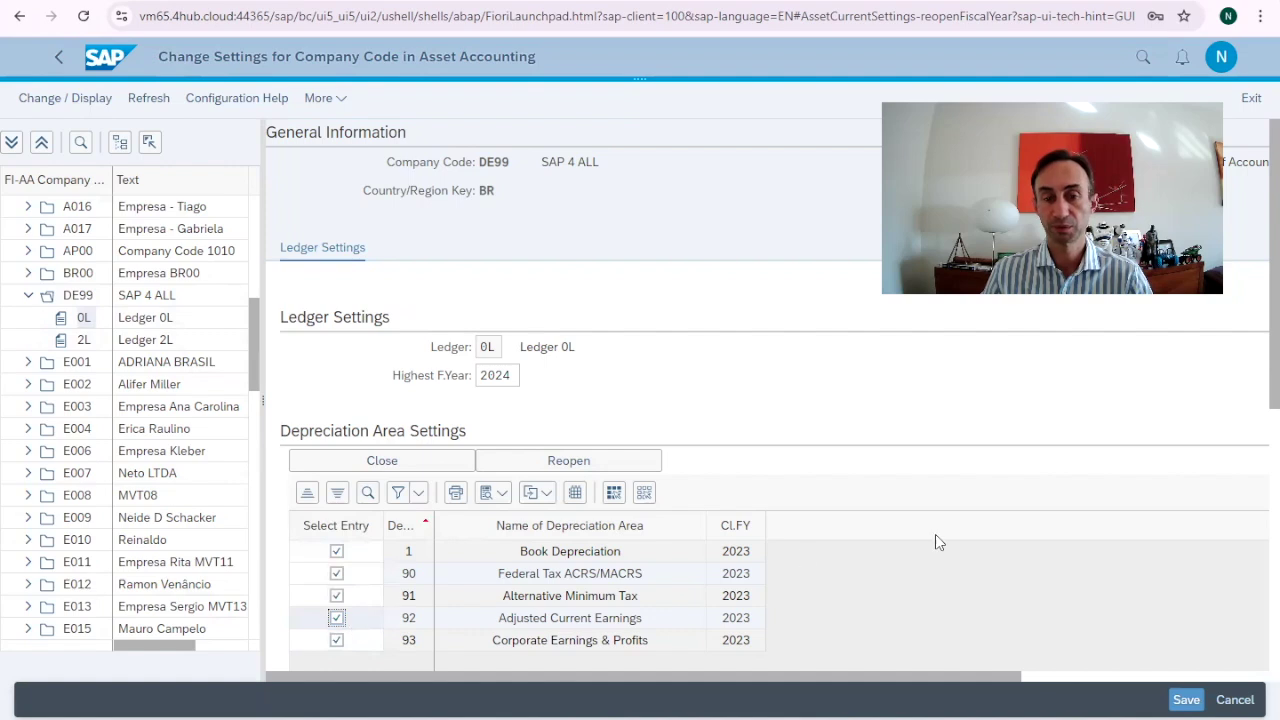
{"action": "scroll", "coordinate": [930, 543], "scroll_direction": "down", "scroll_amount": 4}
{"action": "scroll", "coordinate": [926, 545], "scroll_direction": "down", "scroll_amount": 2}
{"action": "scroll", "coordinate": [926, 545], "scroll_direction": "up", "scroll_amount": 4}
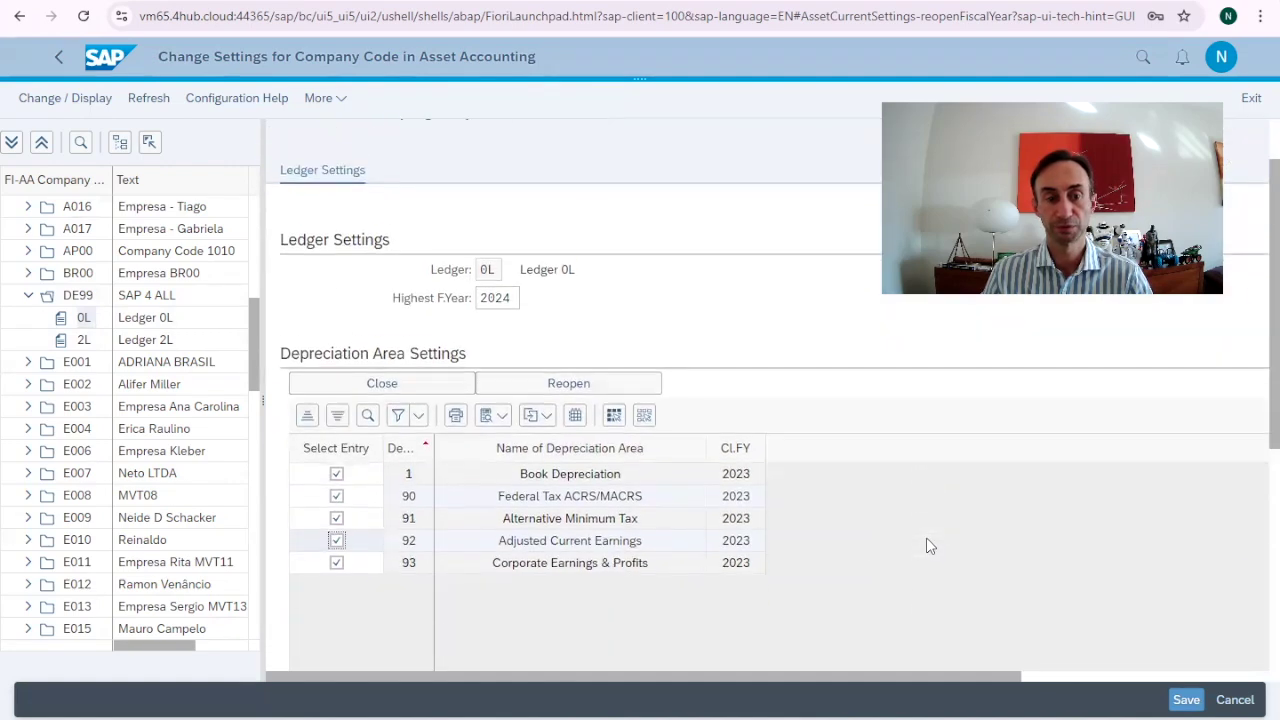
Step: Close fiscal year 2024 for ledger 0L's areas and acknowledge the closing messages
{"action": "left_click", "coordinate": [380, 373]}
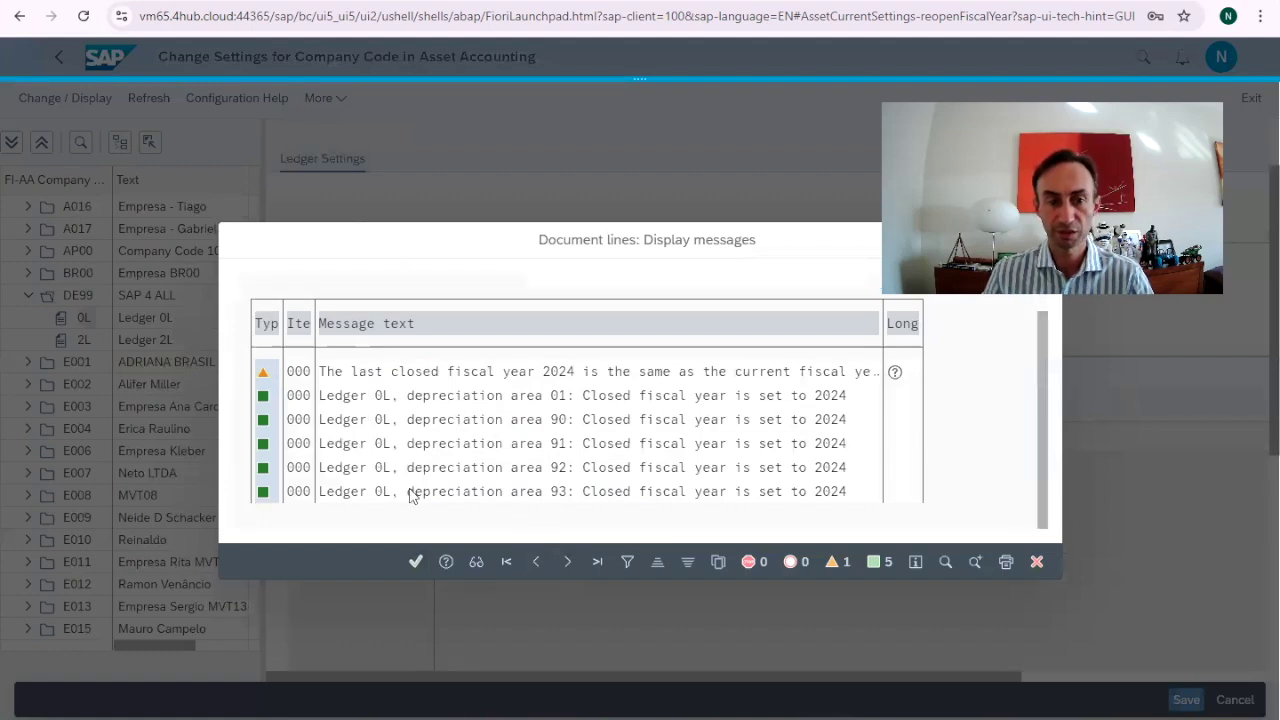
{"action": "scroll", "coordinate": [560, 399], "scroll_direction": "down", "scroll_amount": 1}
{"action": "scroll", "coordinate": [560, 412], "scroll_direction": "up", "scroll_amount": 1}
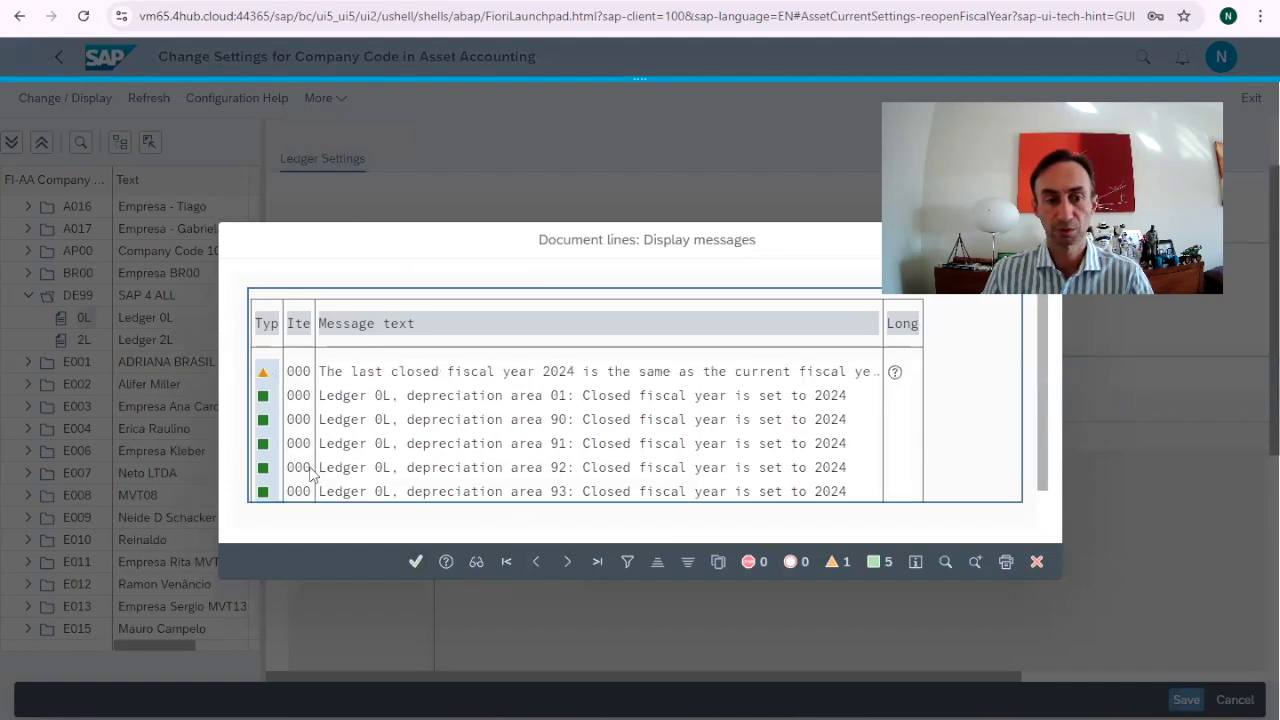
{"action": "left_click", "coordinate": [418, 565]}
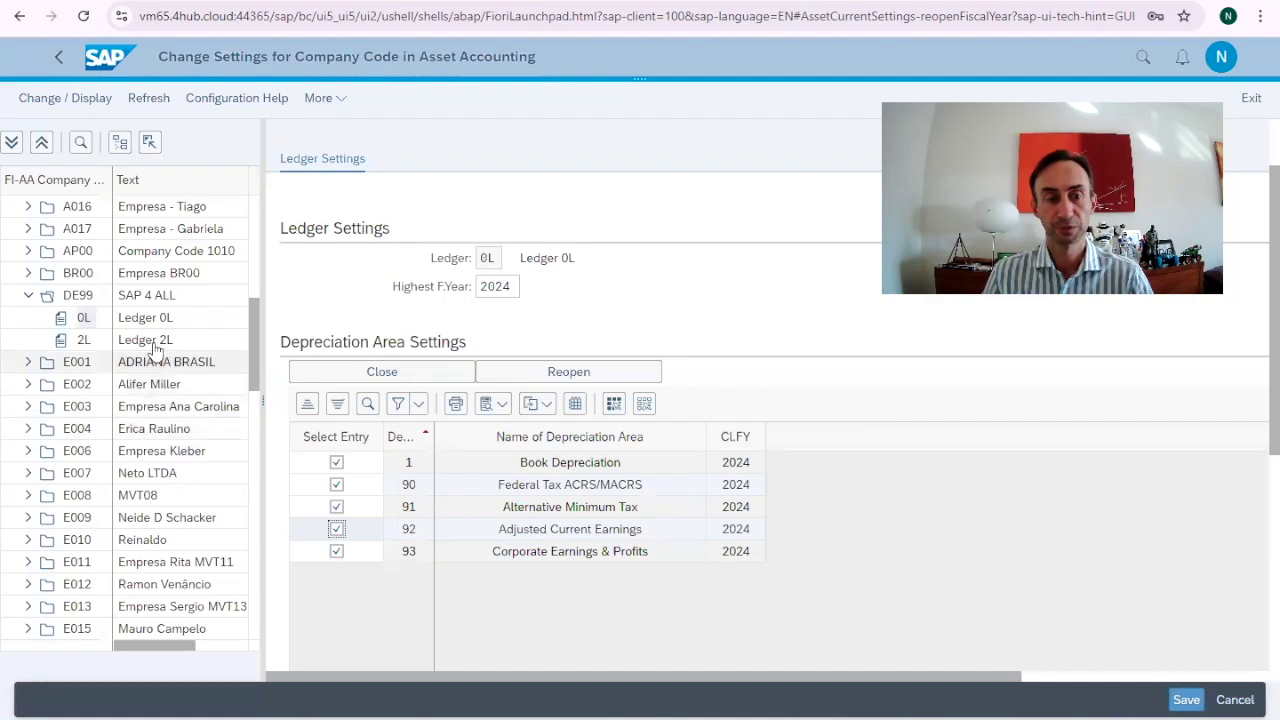
Step: Close fiscal year 2024 for ledger 2L's IFRS area 32 and acknowledge the messages
{"action": "left_click", "coordinate": [84, 342]}
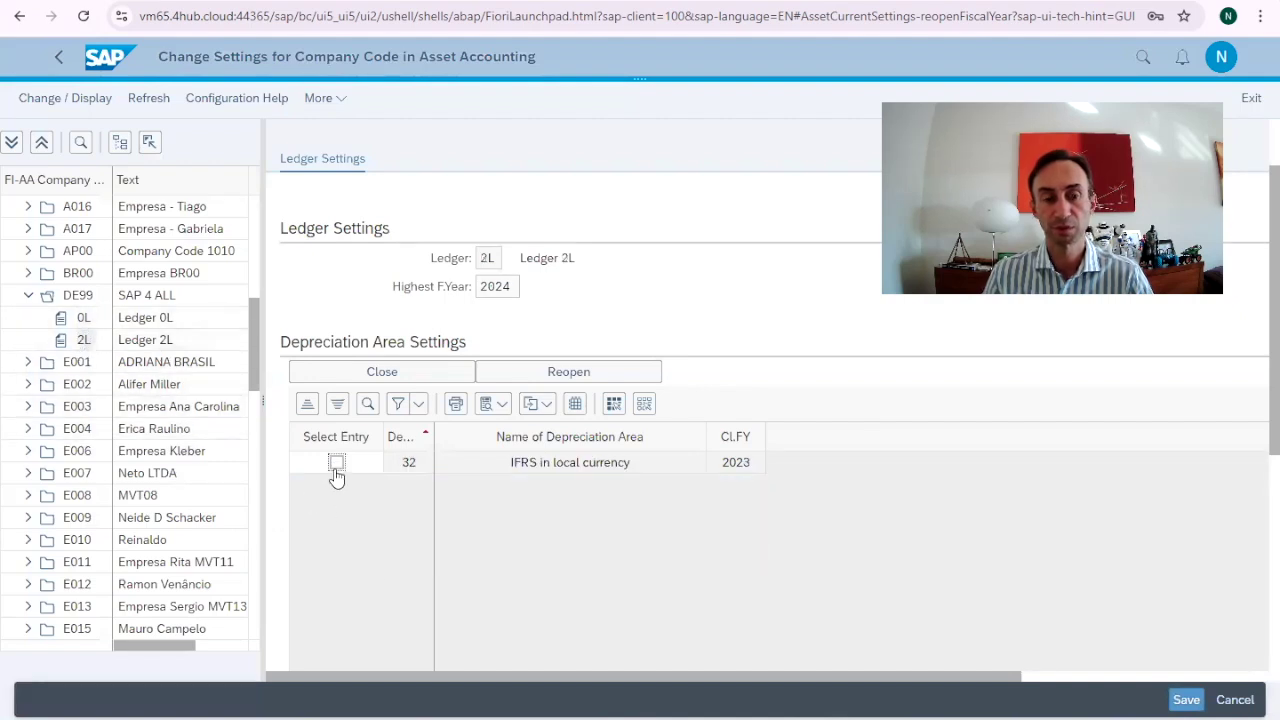
{"action": "left_click", "coordinate": [336, 462]}
{"action": "left_click", "coordinate": [380, 372]}
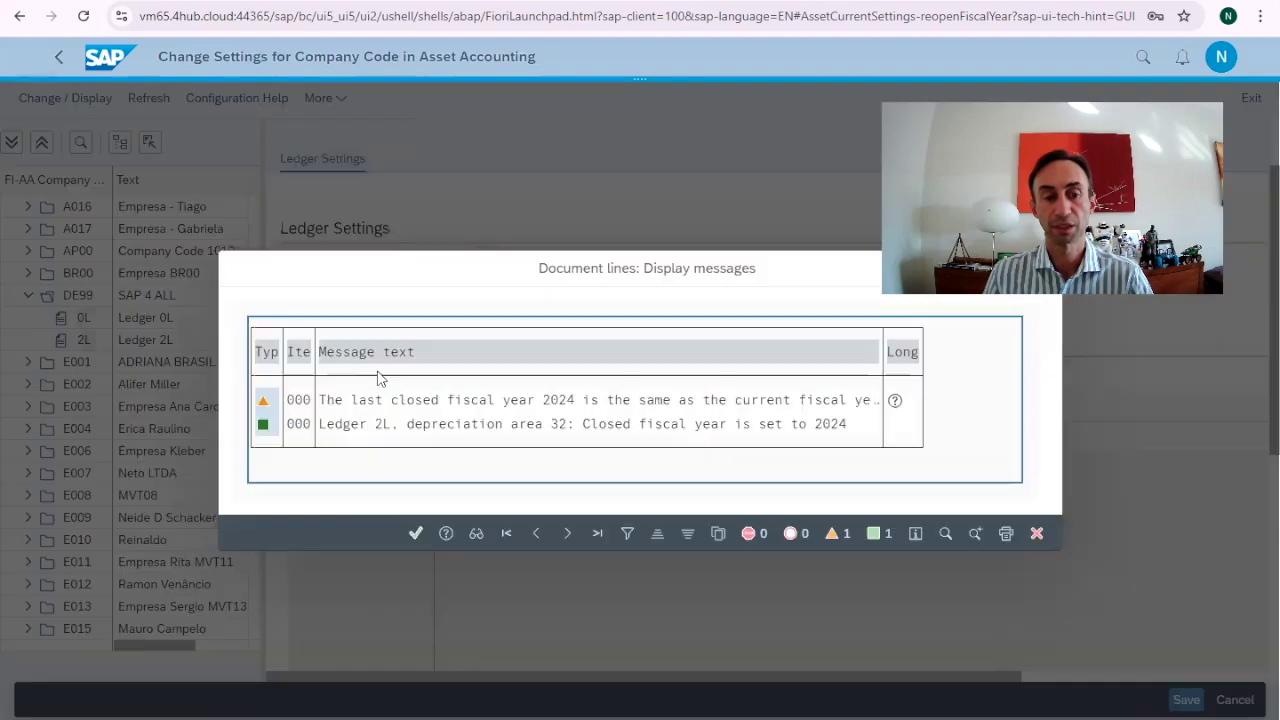
{"action": "left_click", "coordinate": [414, 535]}
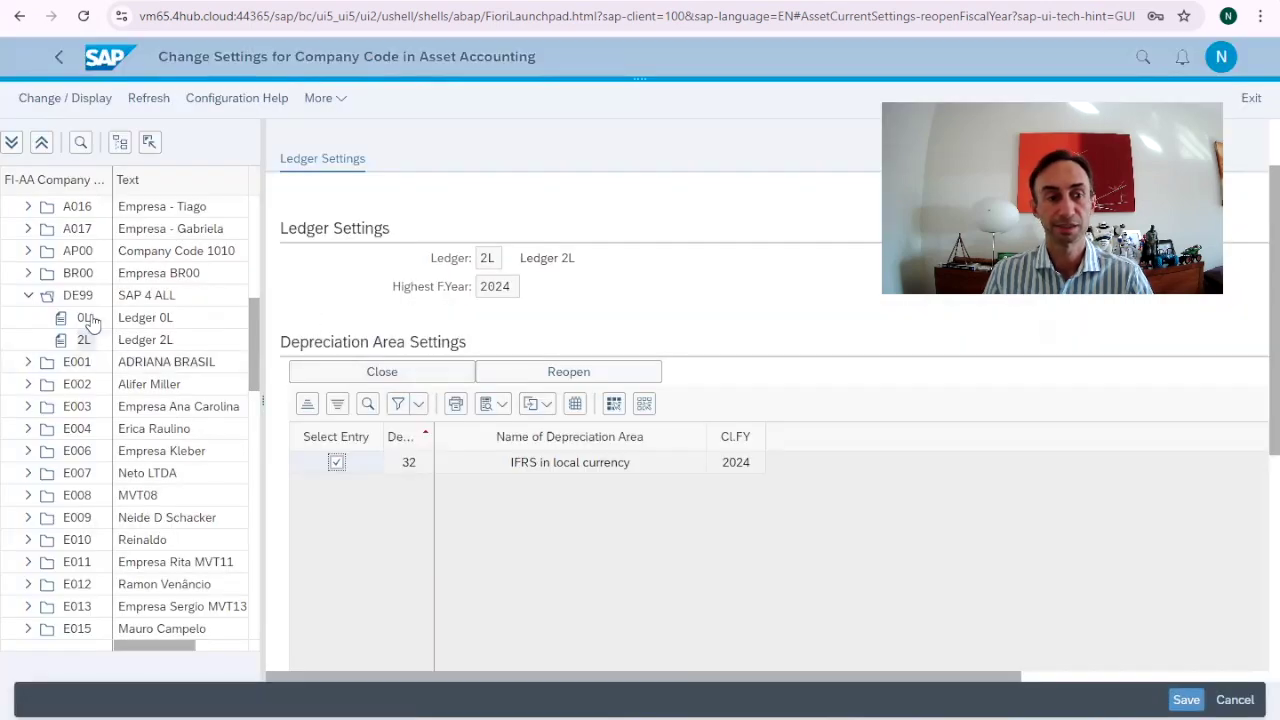
{"action": "left_click", "coordinate": [28, 228]}
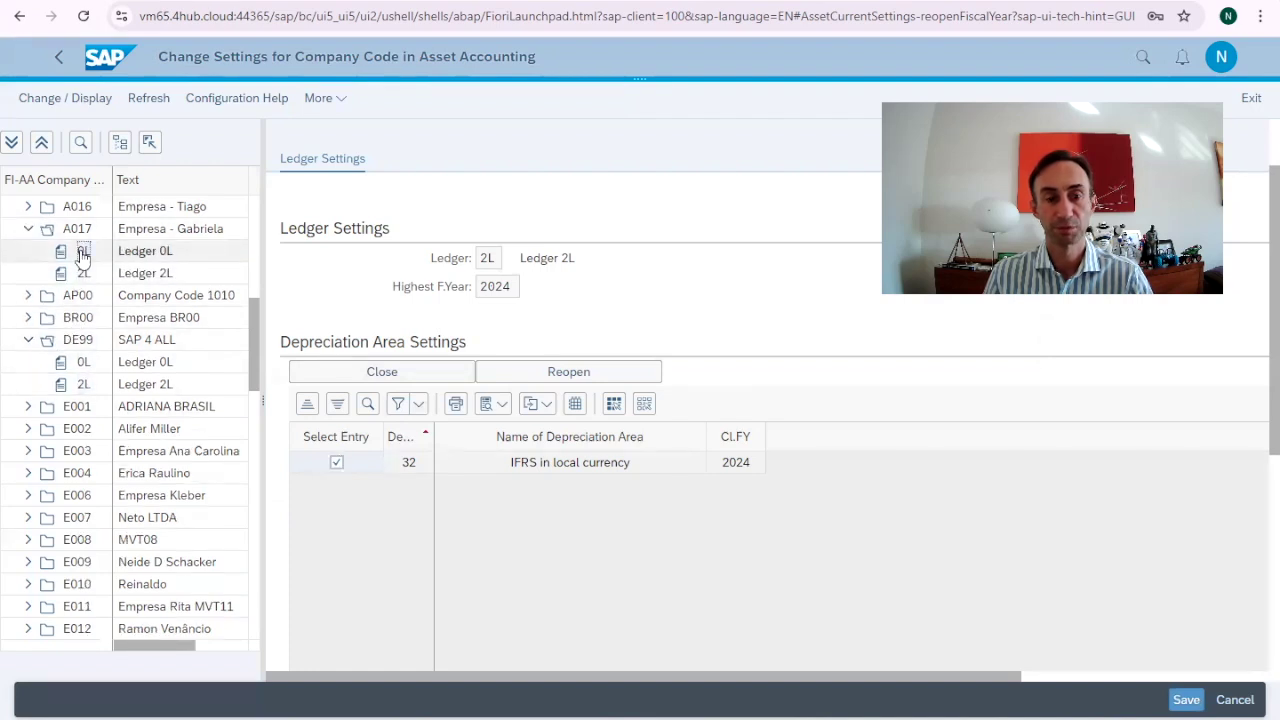
Step: Save DE99's settings, acknowledge the success message and reopen ledger 0L to verify Cl.FY 2024
{"action": "left_click", "coordinate": [83, 252]}
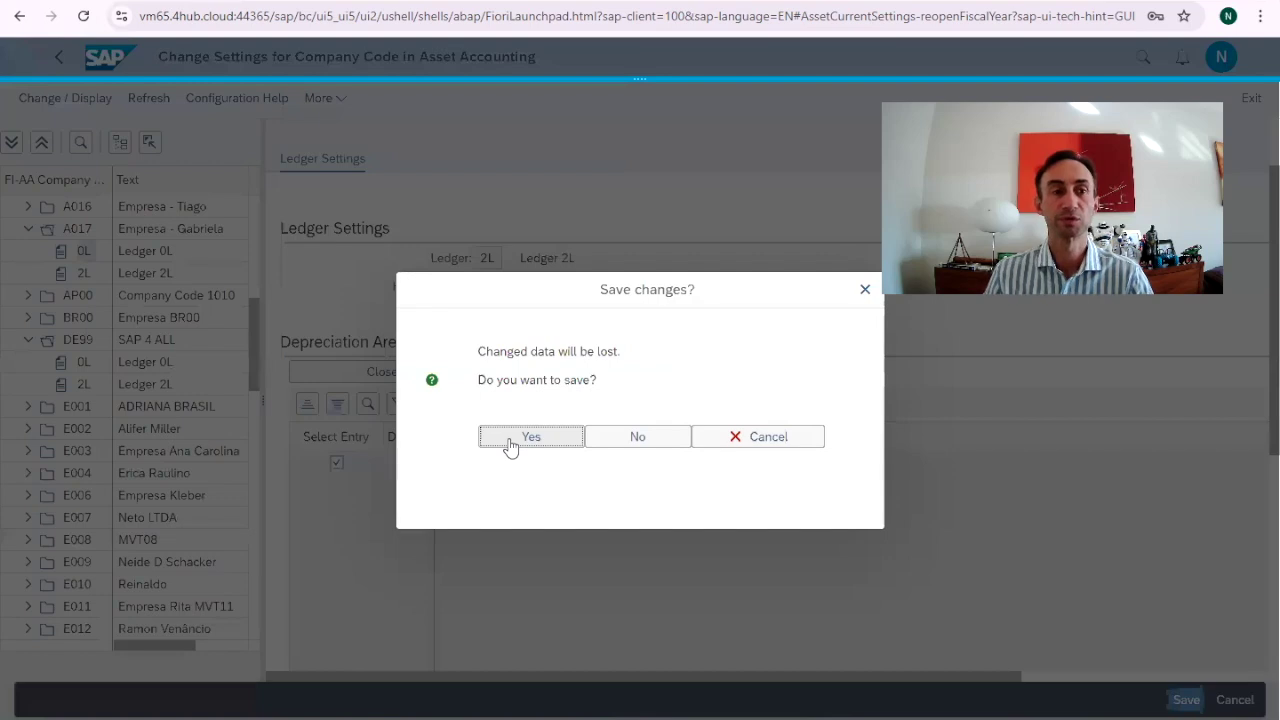
{"action": "left_click", "coordinate": [509, 445]}
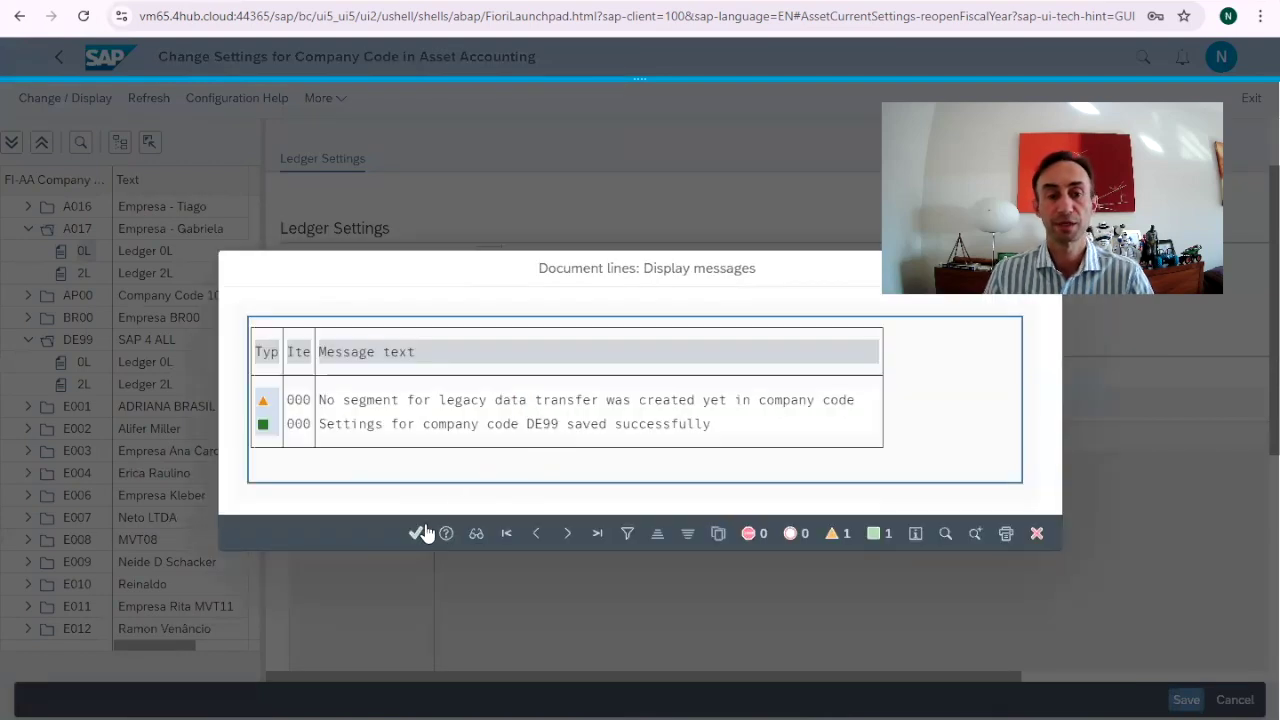
{"action": "left_click", "coordinate": [415, 533]}
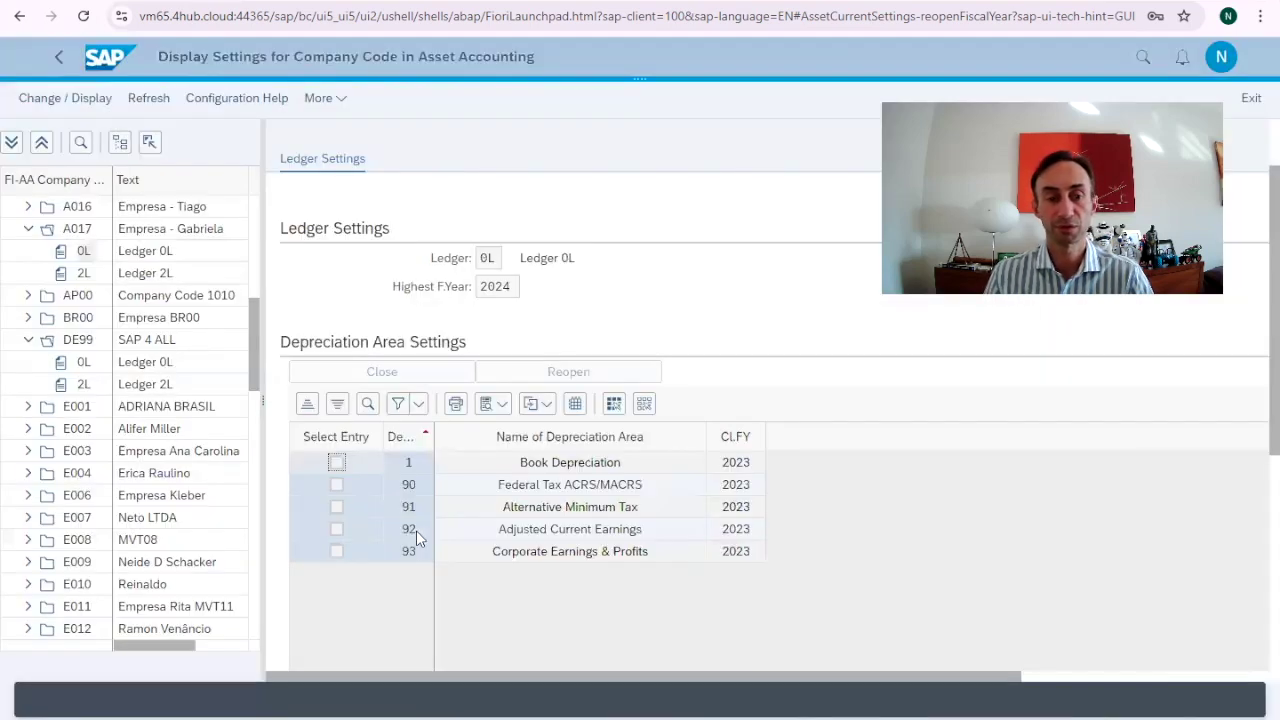
{"action": "left_click", "coordinate": [83, 364]}
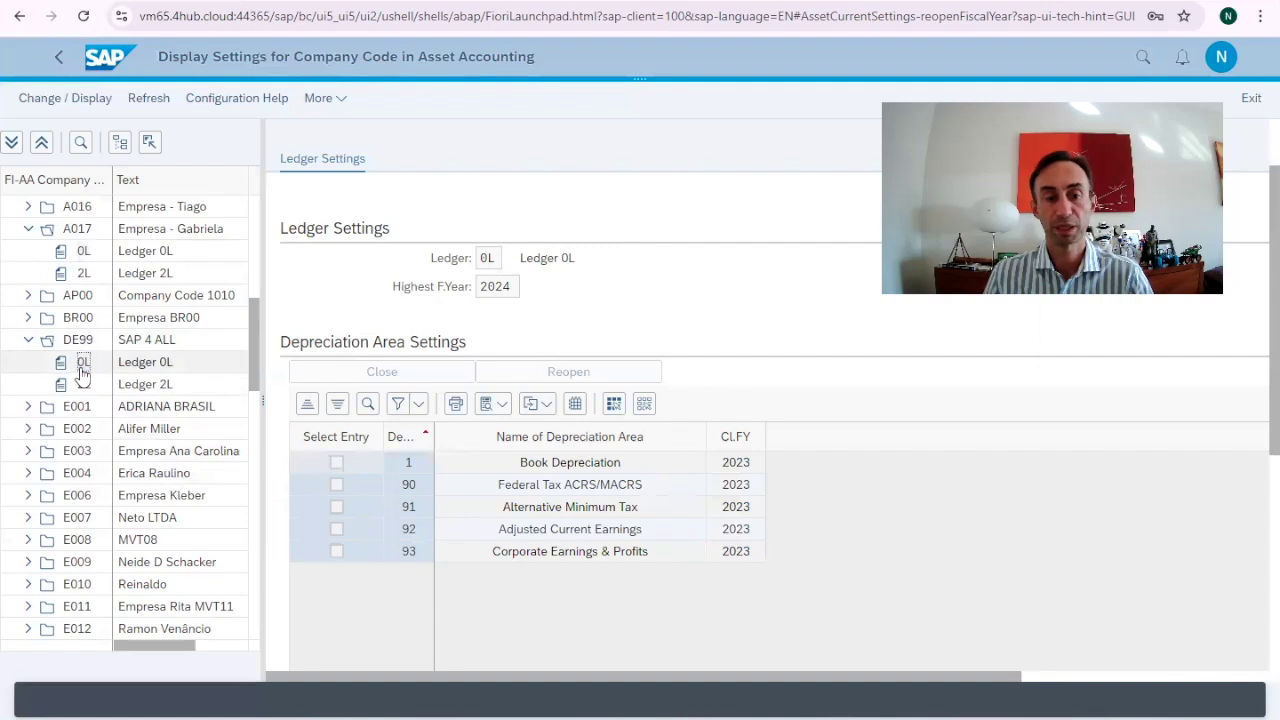